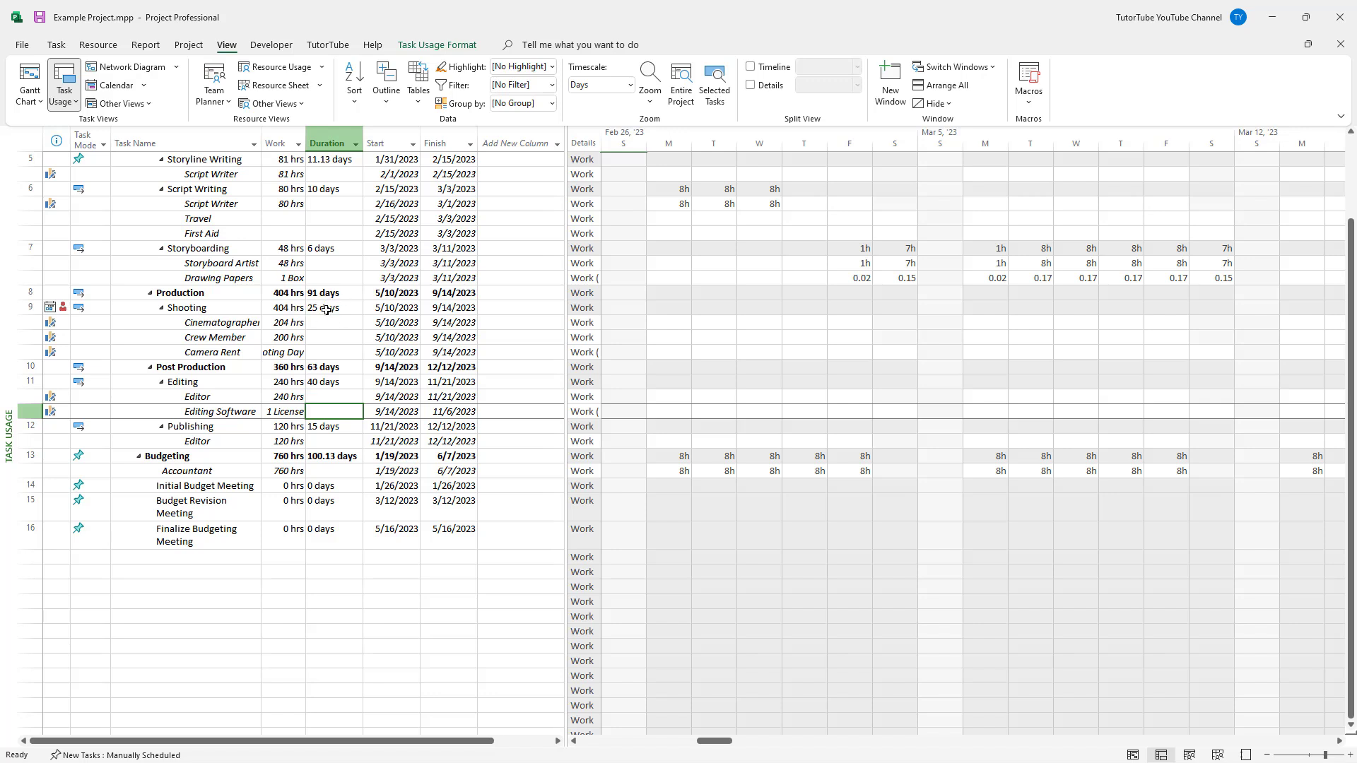
- Bring the Shooting task's scheduled work hours into view in the timesheet and save the project
click(322, 308)
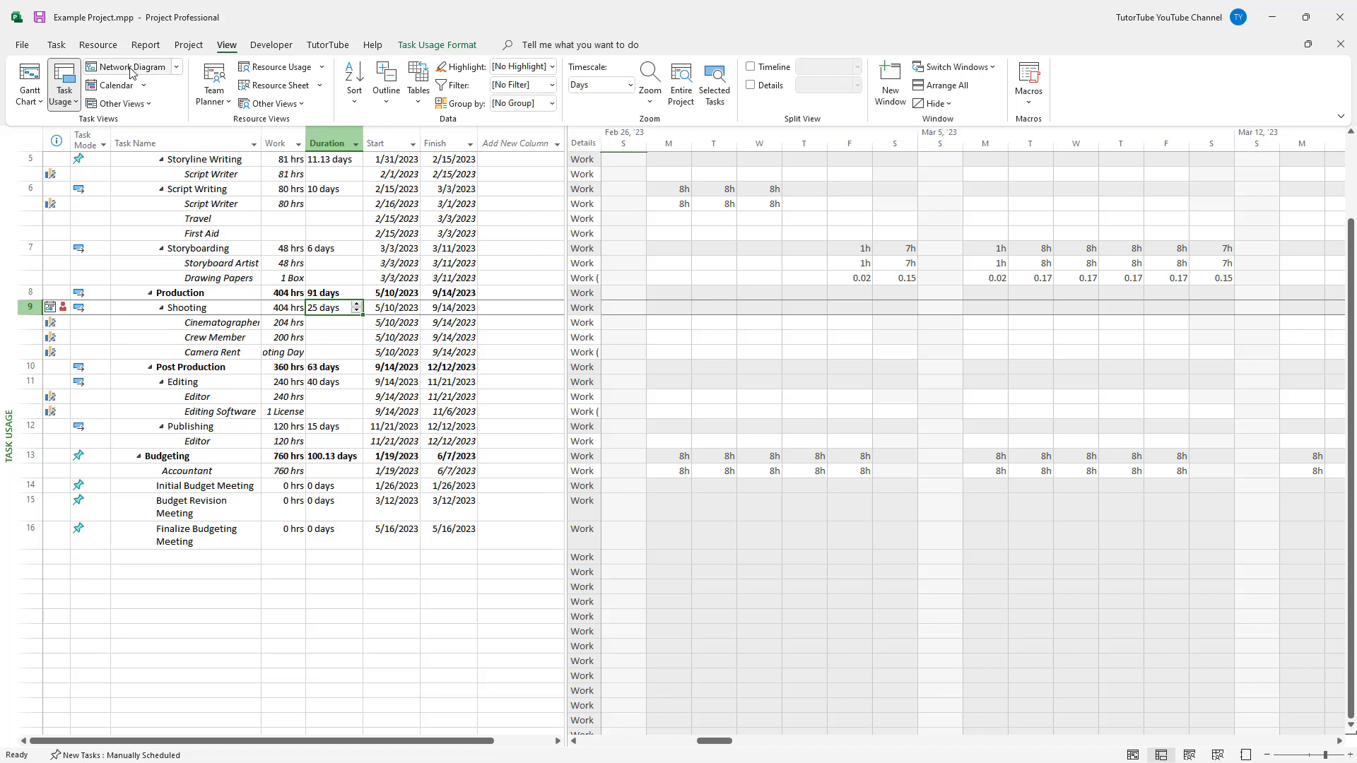
click(56, 44)
click(1053, 82)
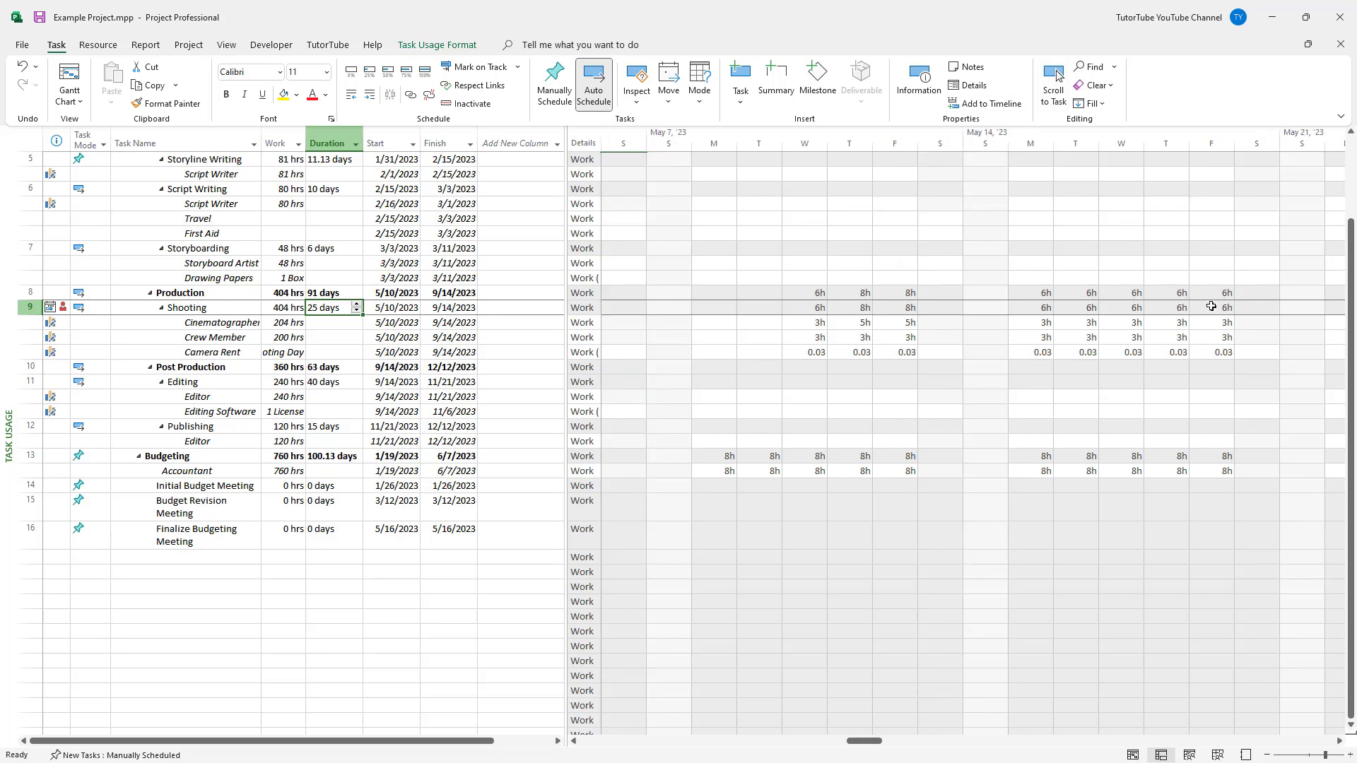
key(ctrl+s)
- Show the Task Form details for Shooting and switch its task type to Fixed Duration and back to Fixed Work
click(225, 46)
click(751, 86)
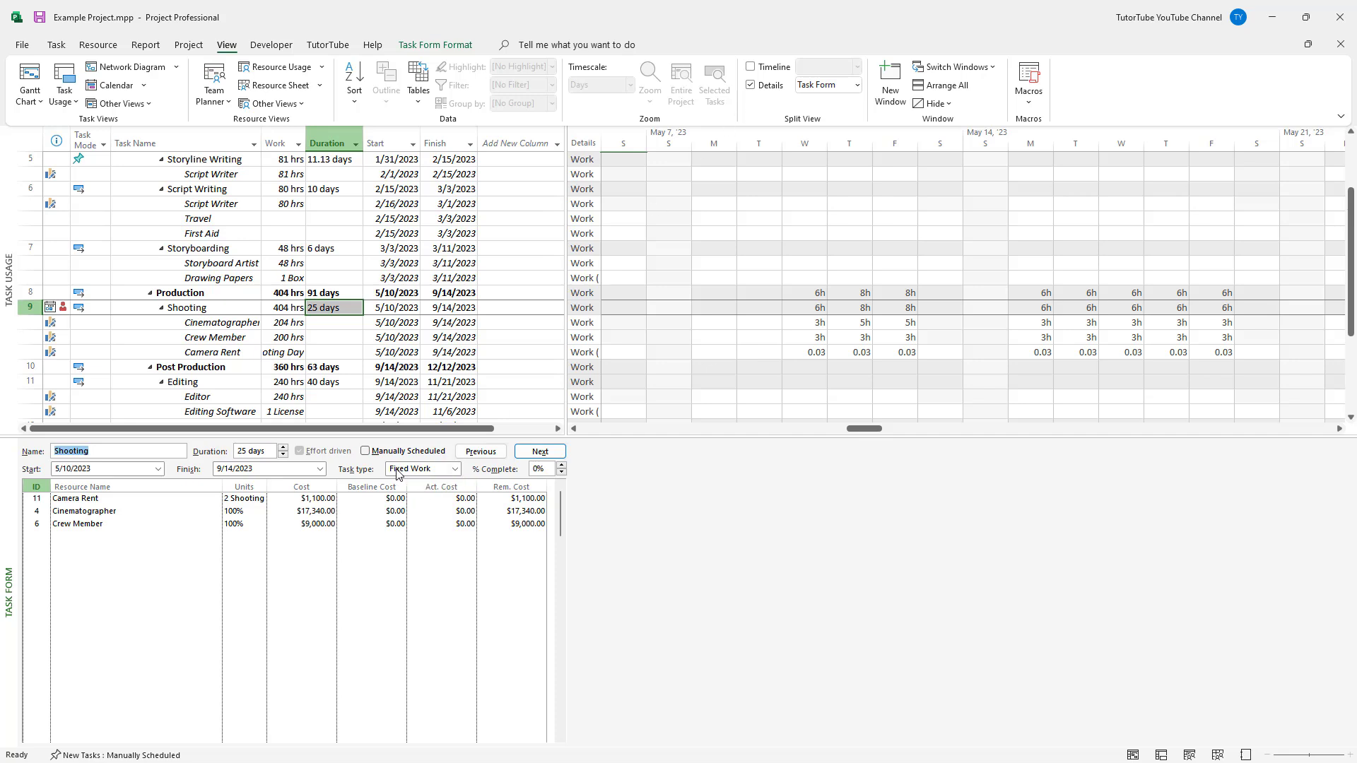
click(454, 470)
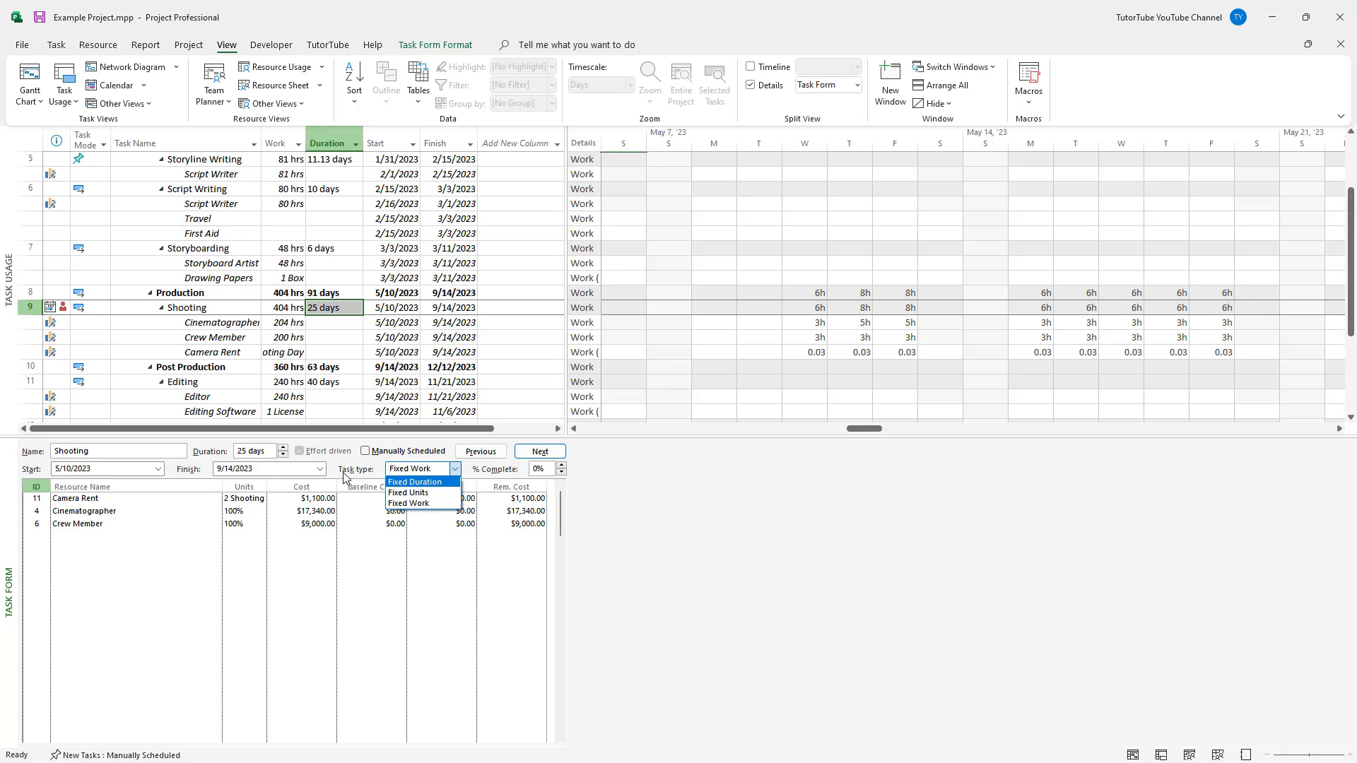
click(430, 482)
click(455, 470)
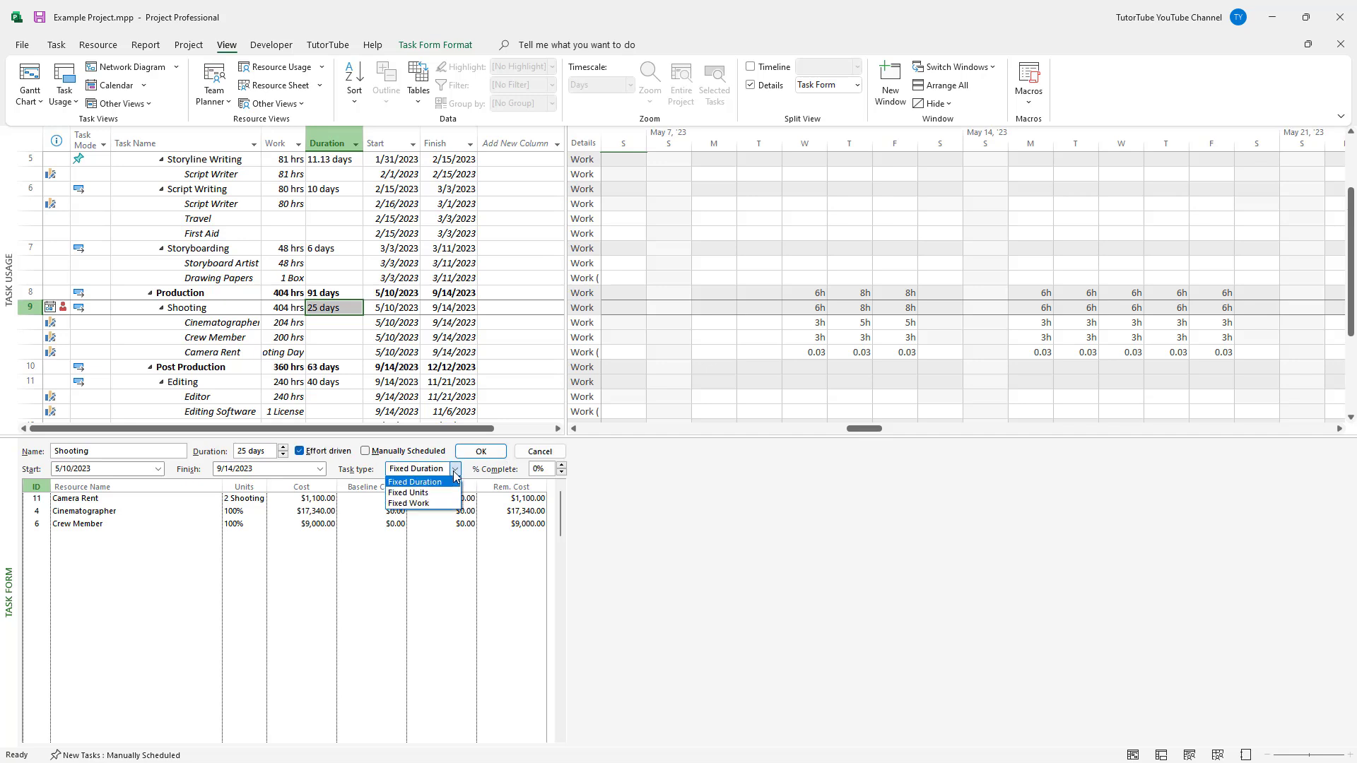
click(430, 504)
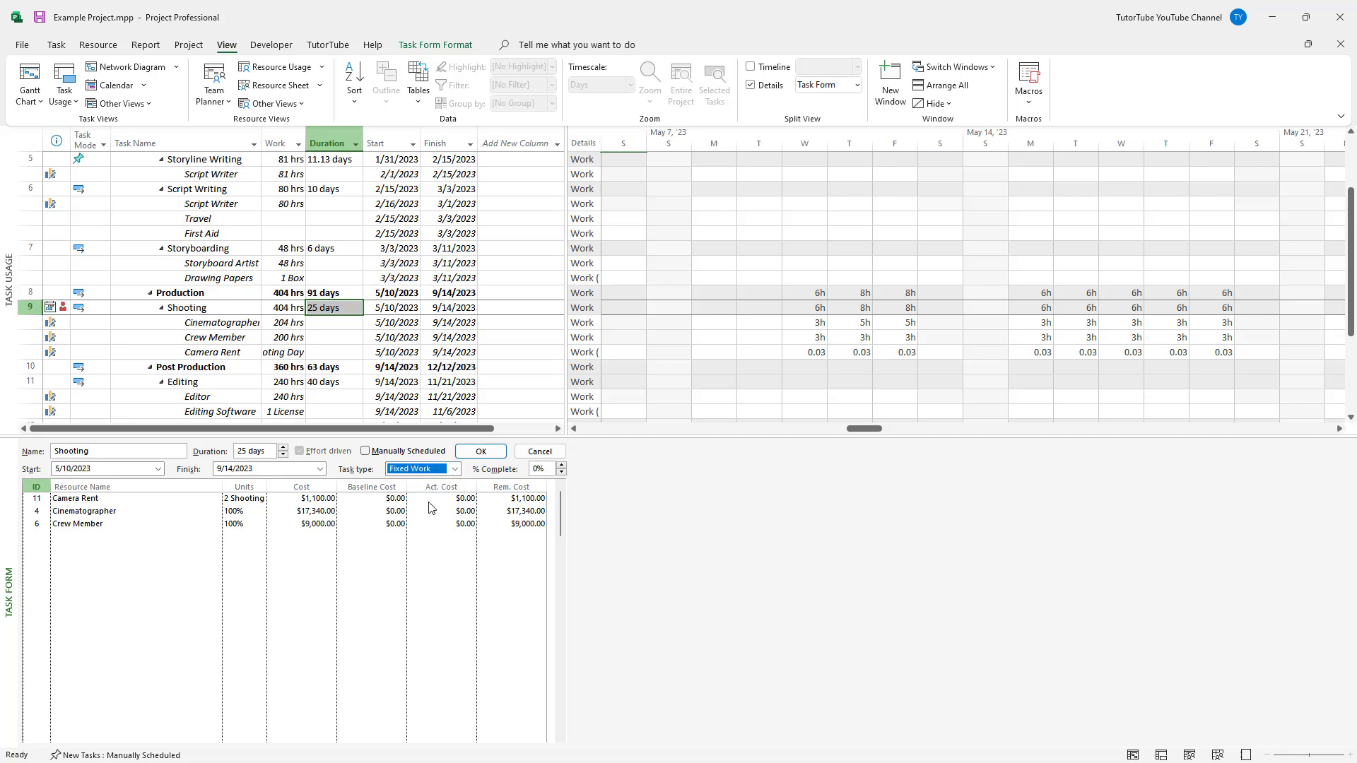
click(330, 337)
- Set the Shooting task's duration to 50 days and examine its work hours in the timesheet
click(325, 308)
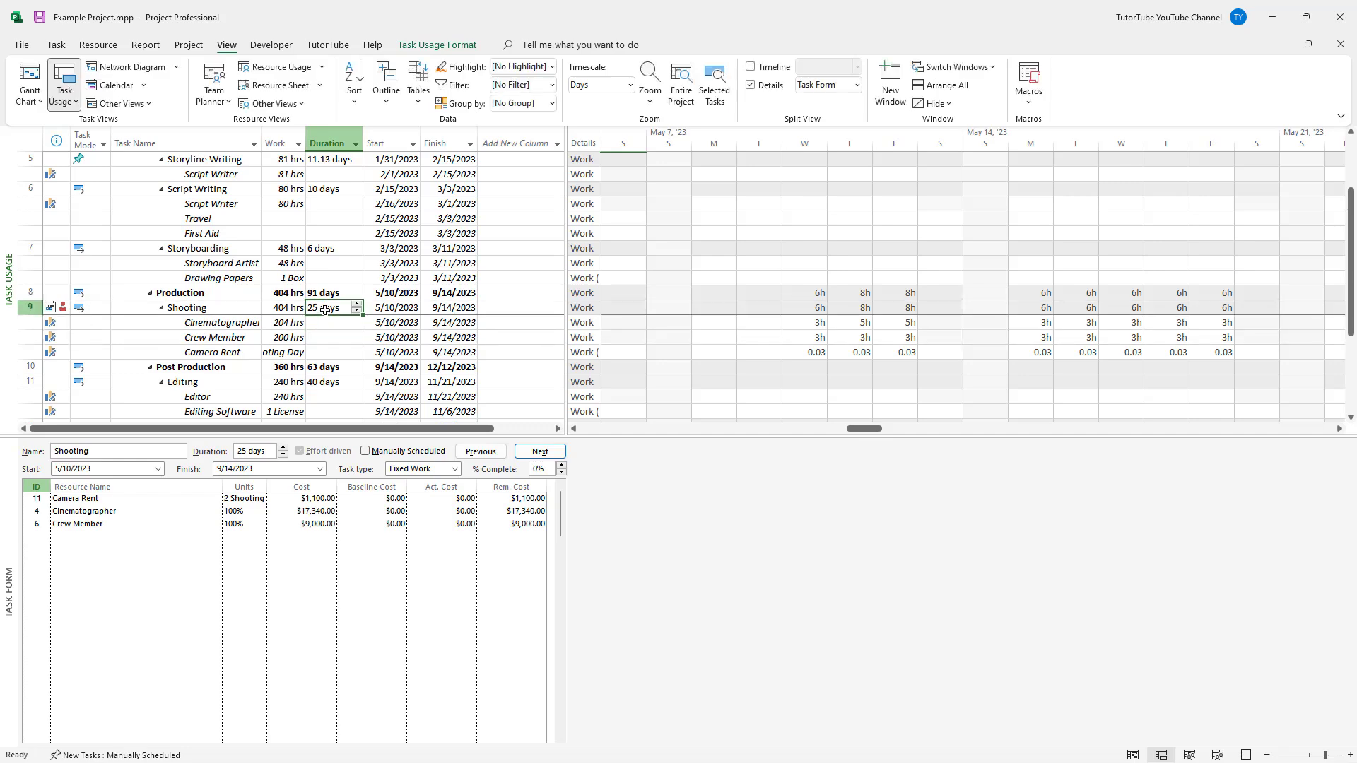
text(50)
key(Return)
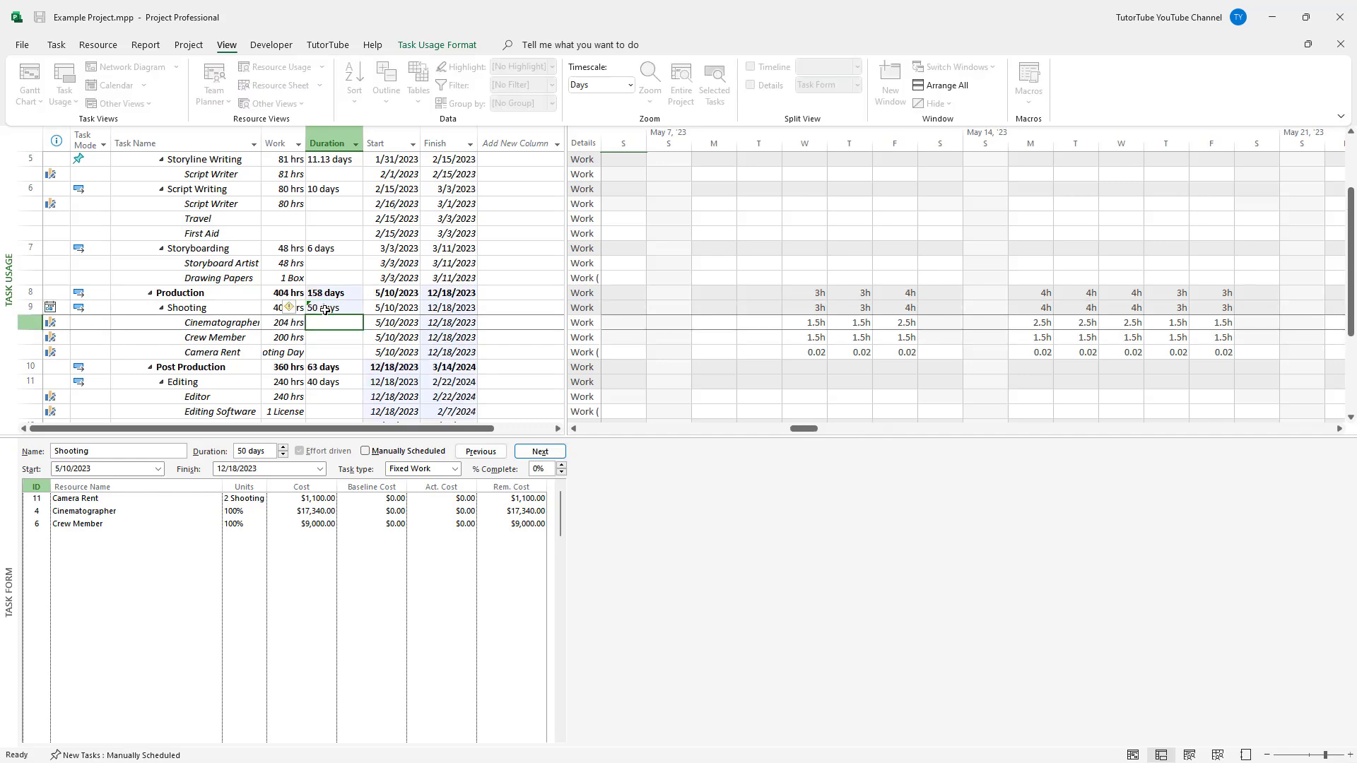
click(273, 307)
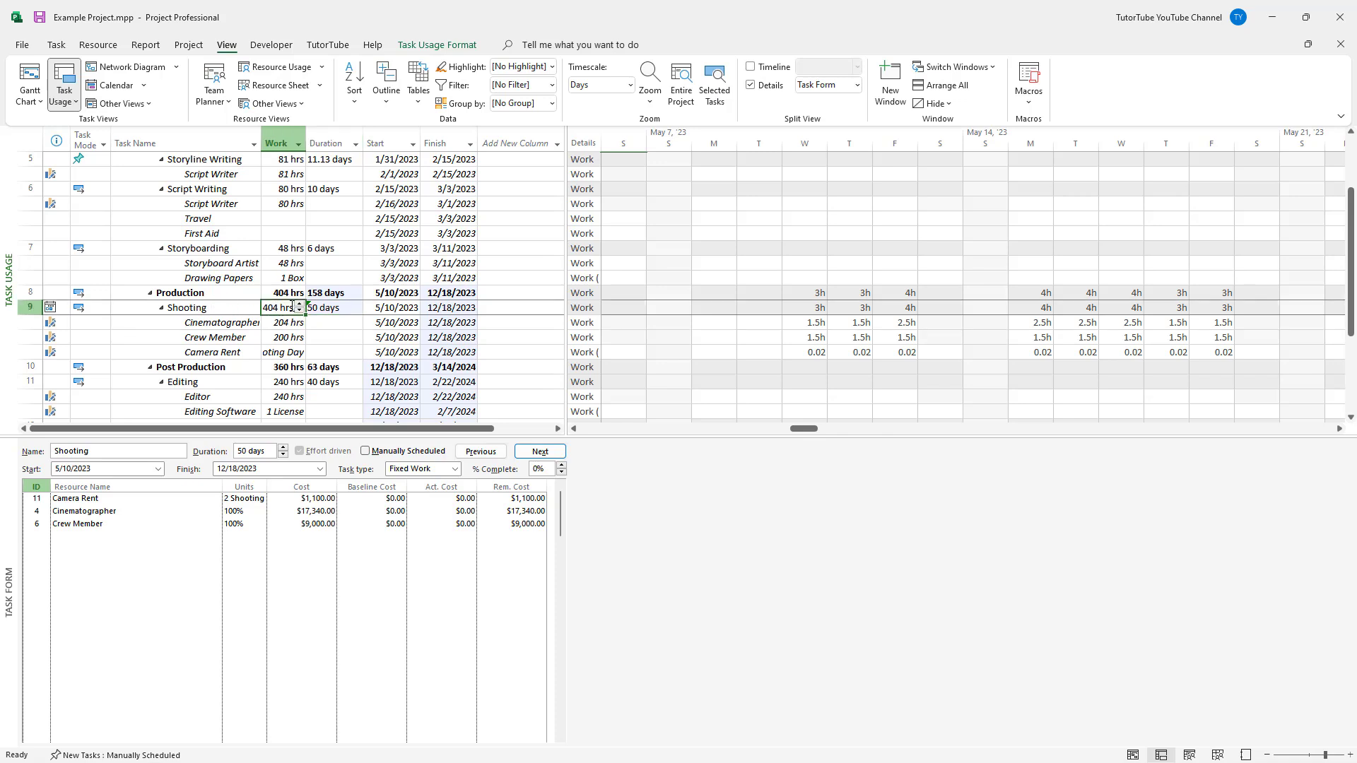
click(328, 307)
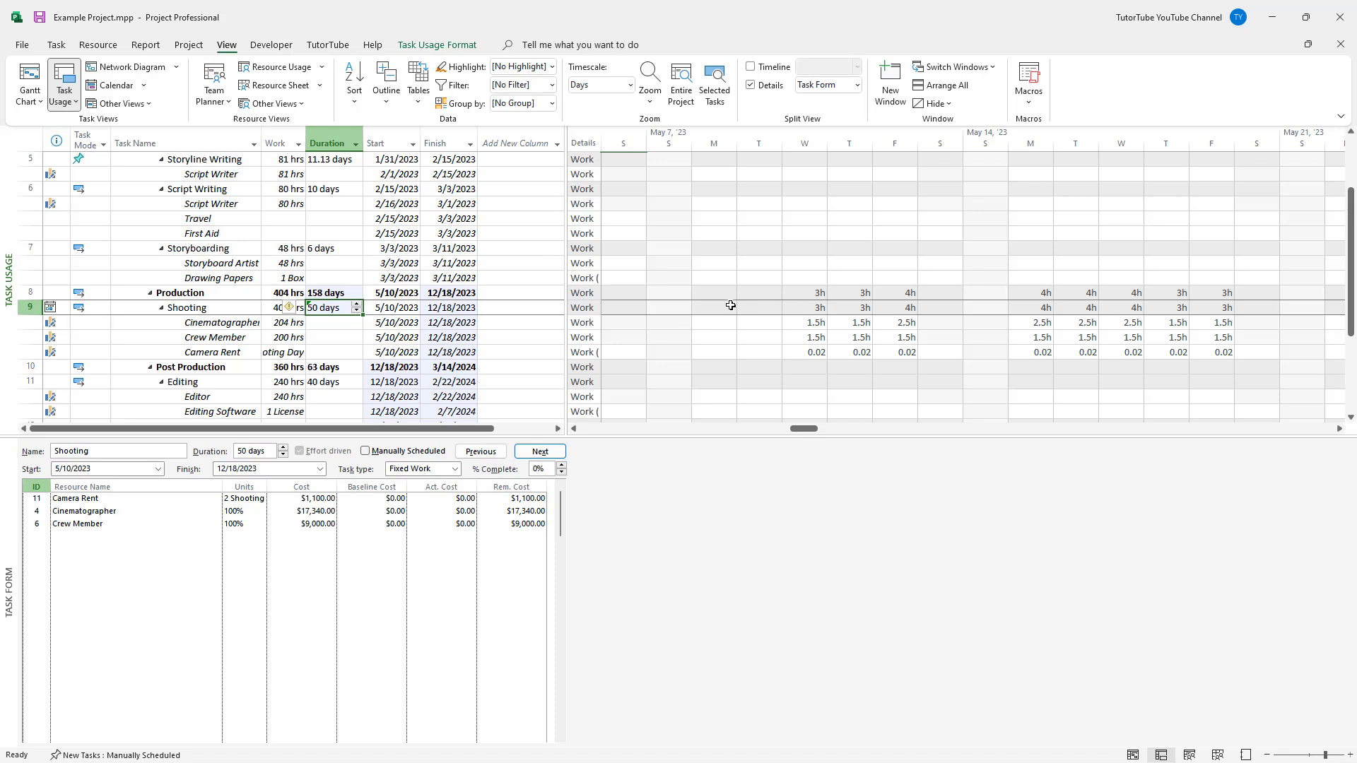
mouse_move(804, 429)
mouse_down()
mouse_move(884, 434)
mouse_move(813, 436)
mouse_up()
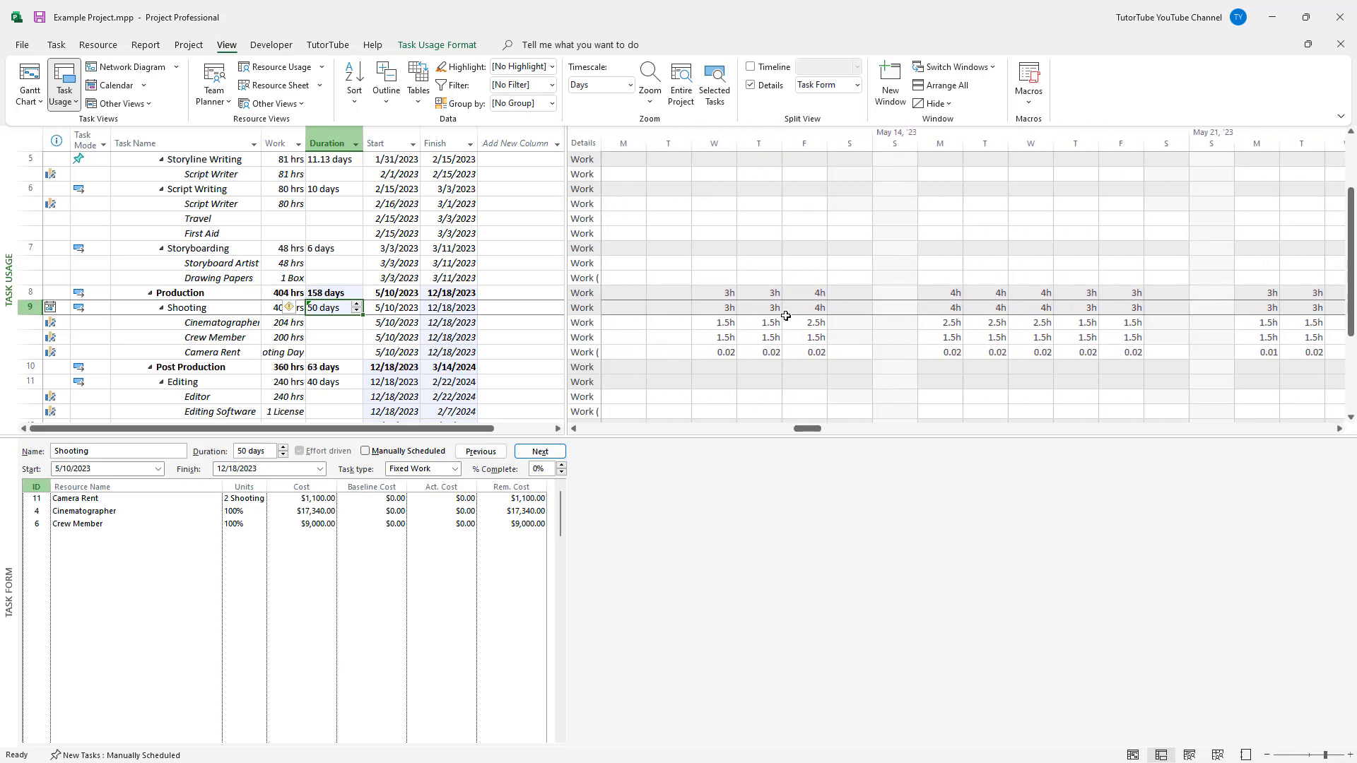
- Set the Shooting task's duration to 12 days
click(347, 338)
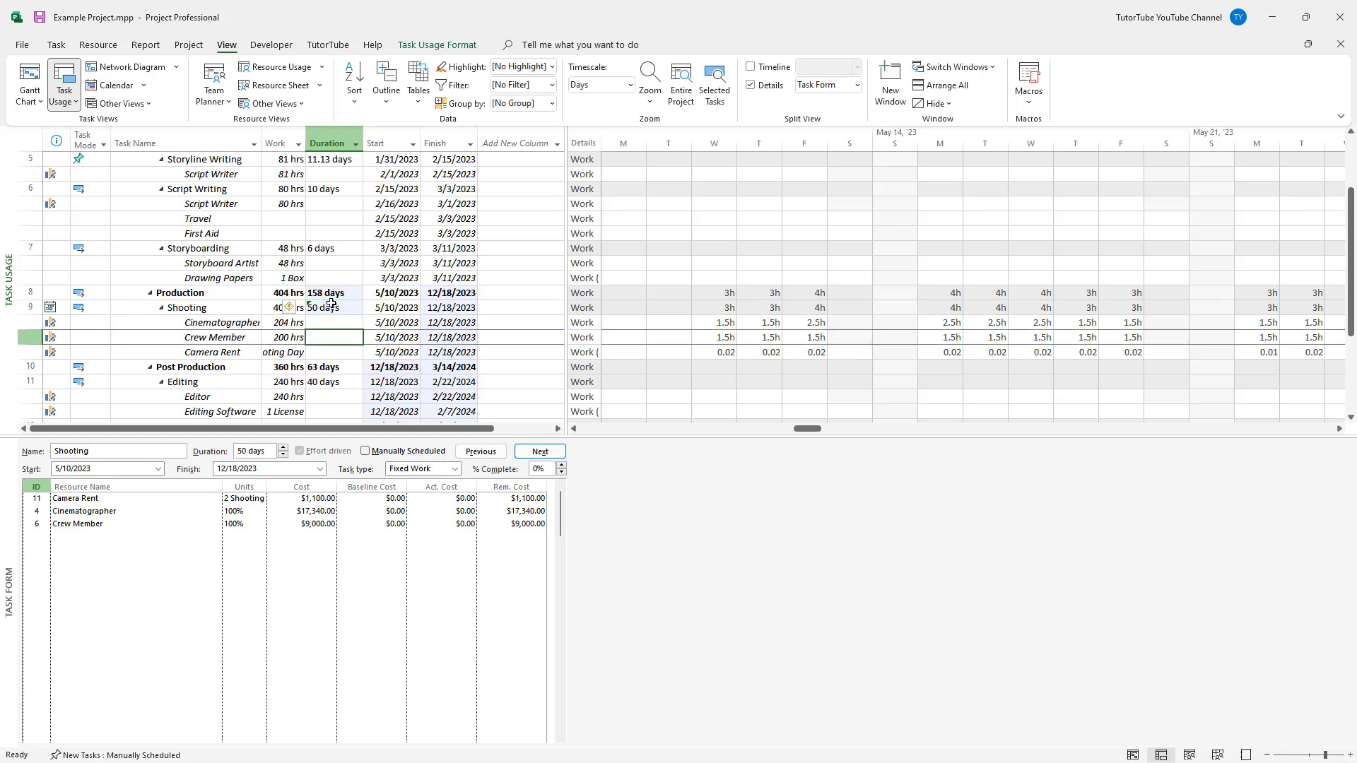
click(340, 308)
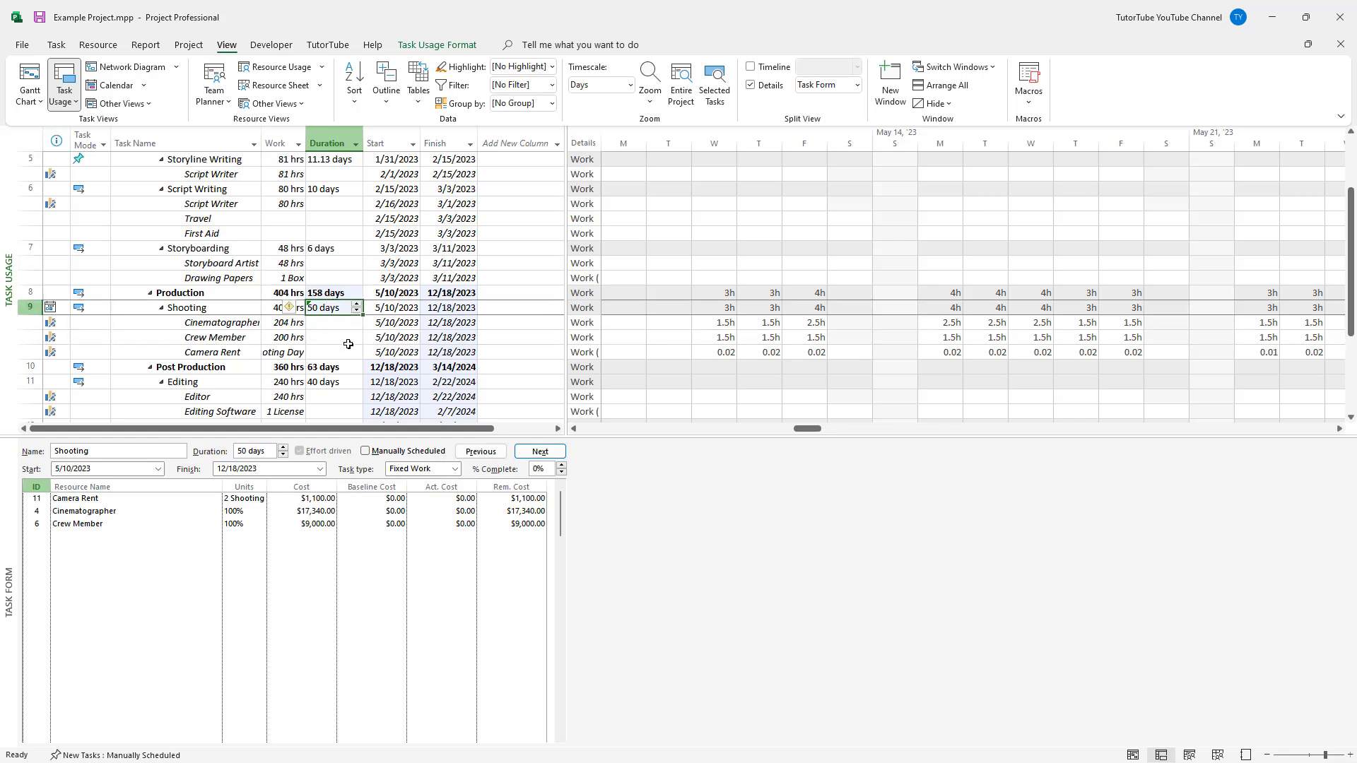
text(12)
key(Return)
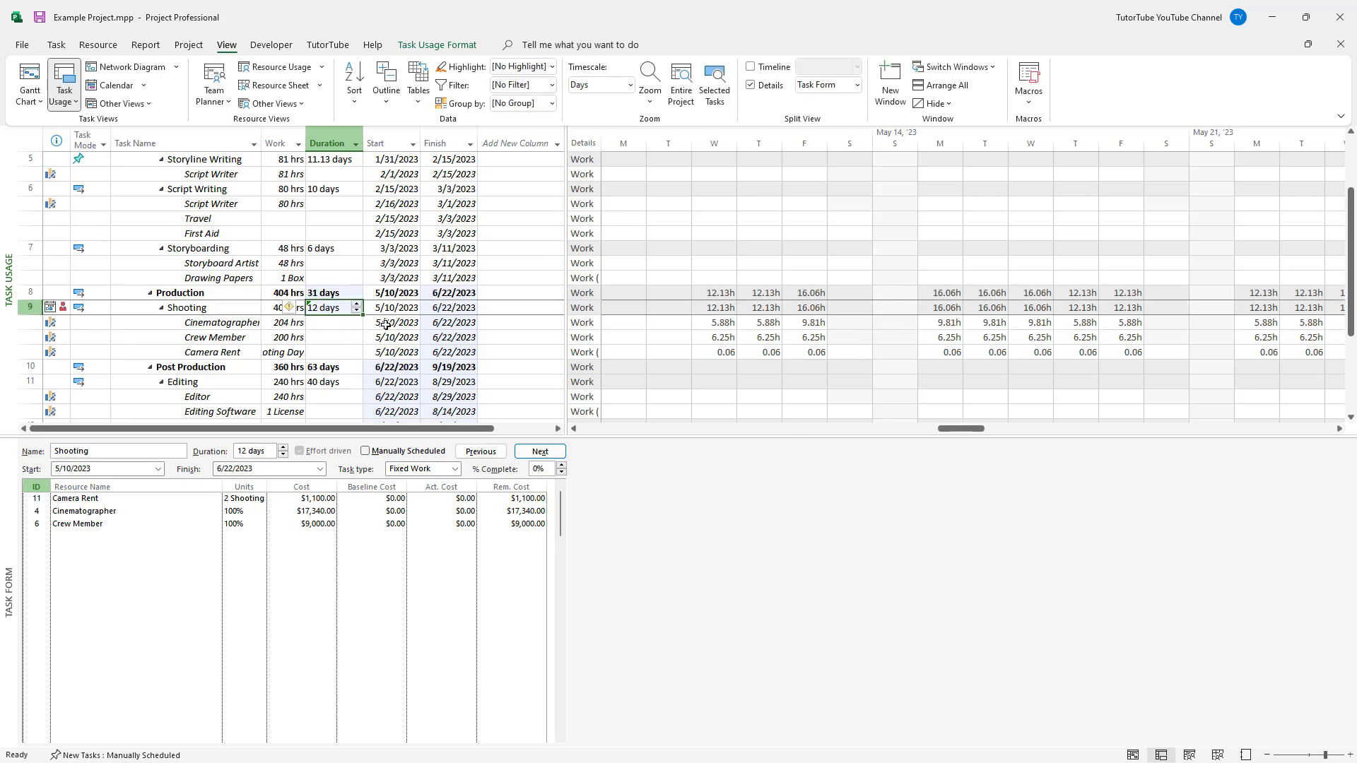
- Set the Shooting task's duration to 30 days
text(30)
key(Return)
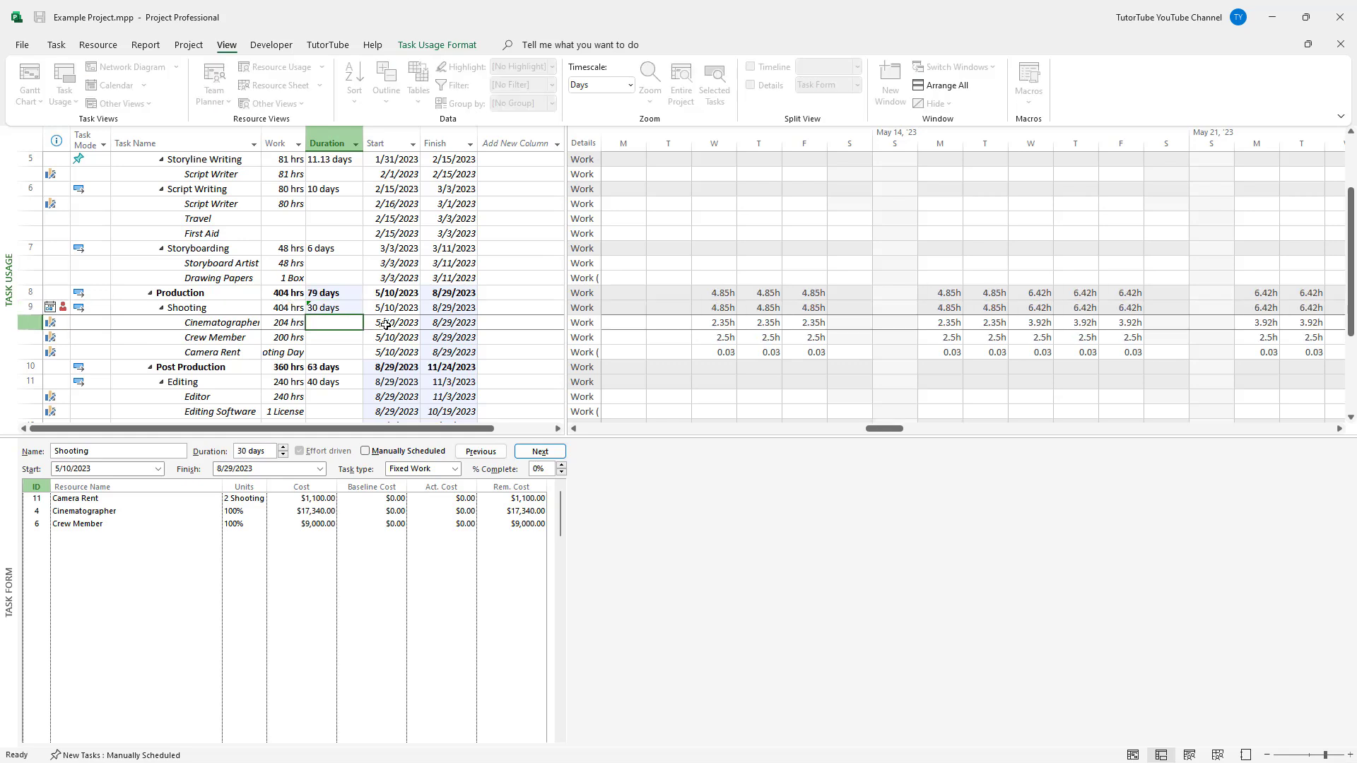
click(329, 307)
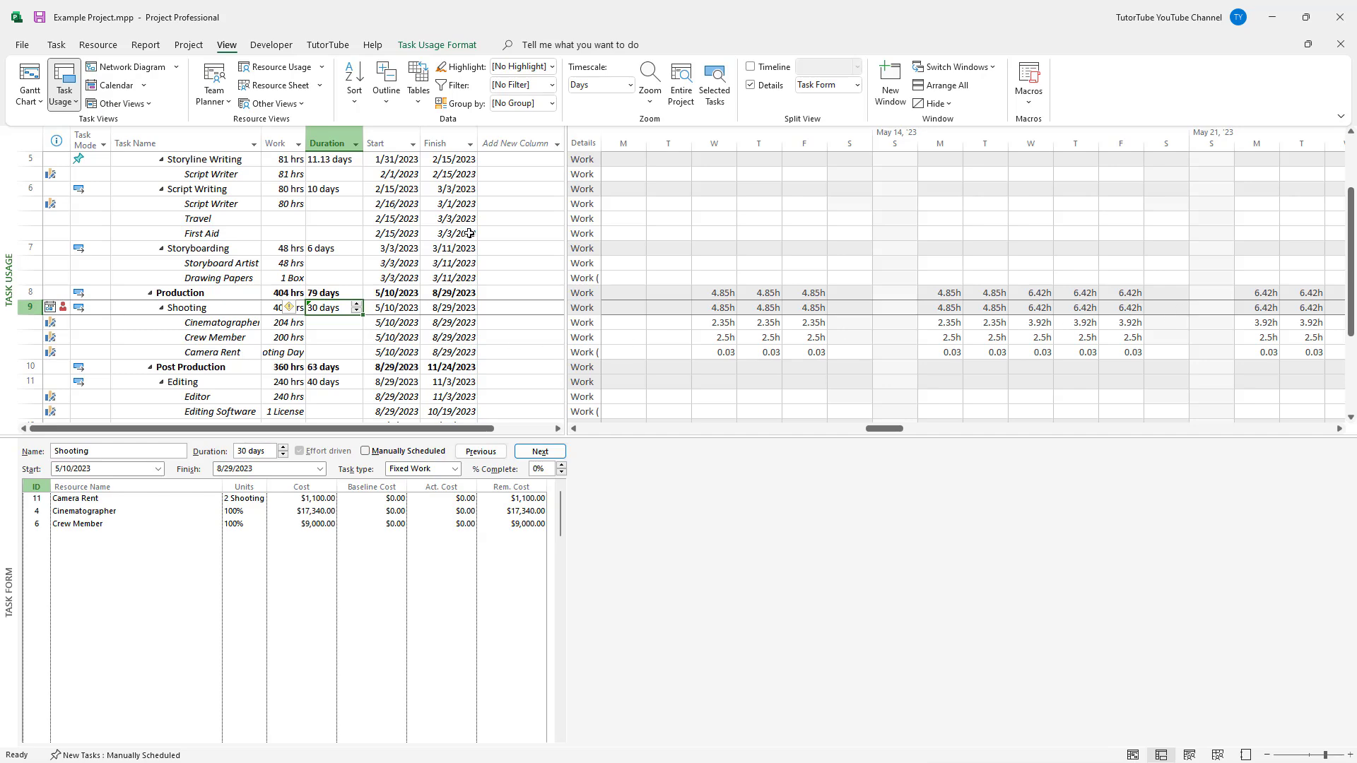
- Add an Assignment Units column after Finish and widen the table area so the column shows fully
click(547, 146)
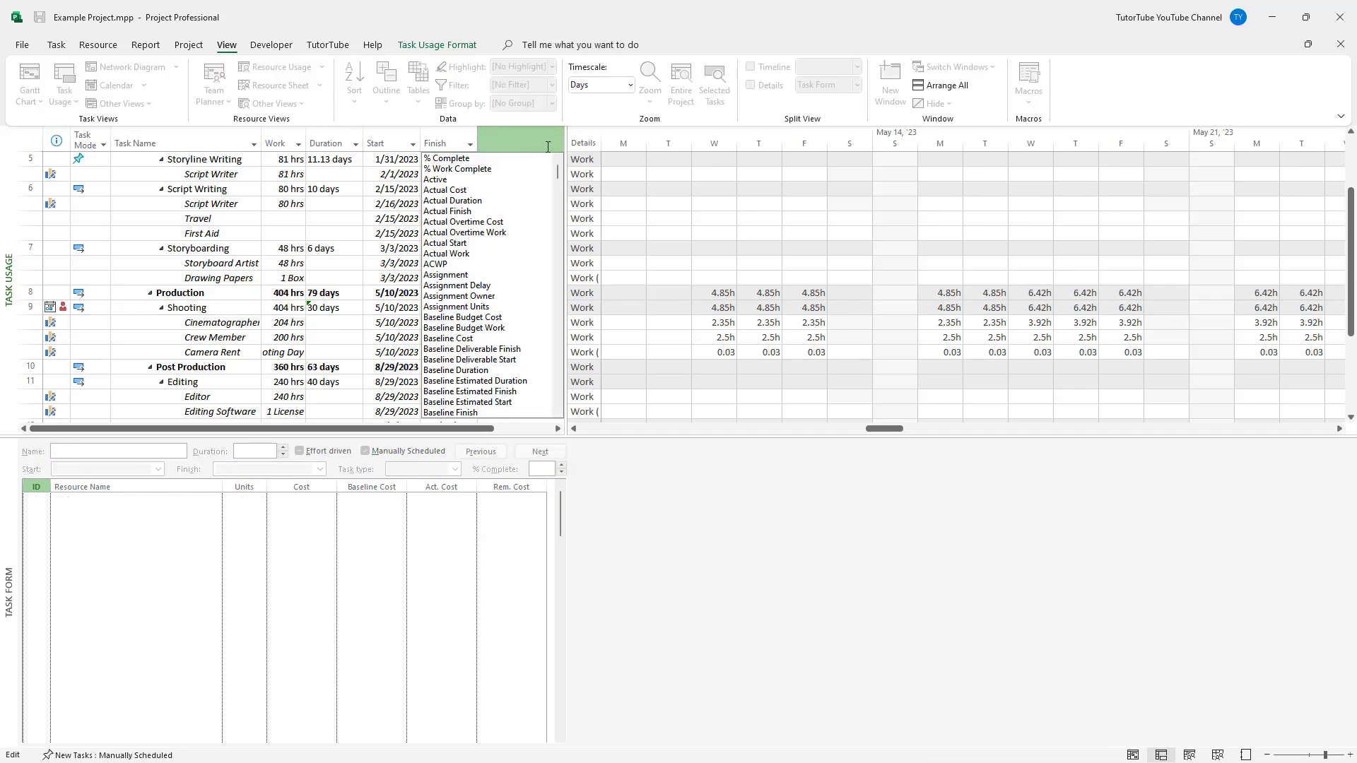
text(assi)
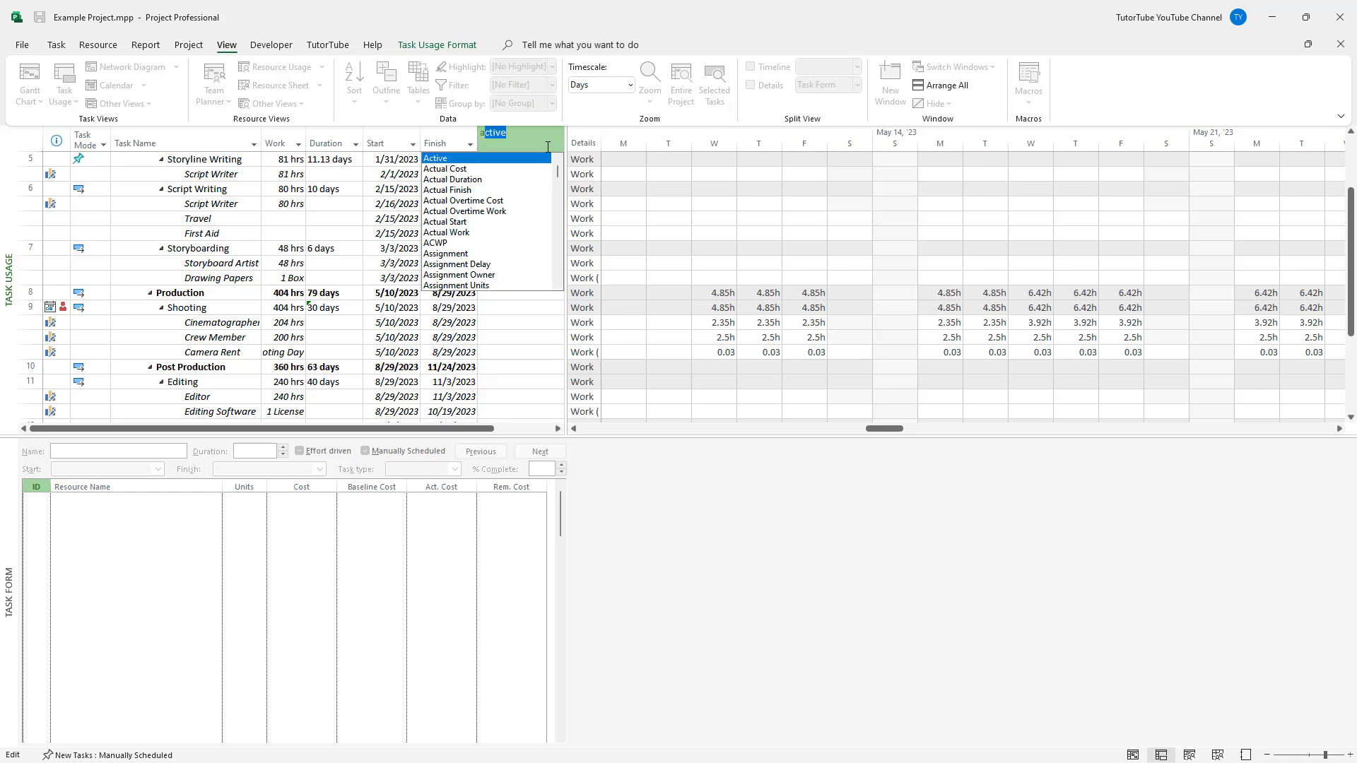
text(gnment)
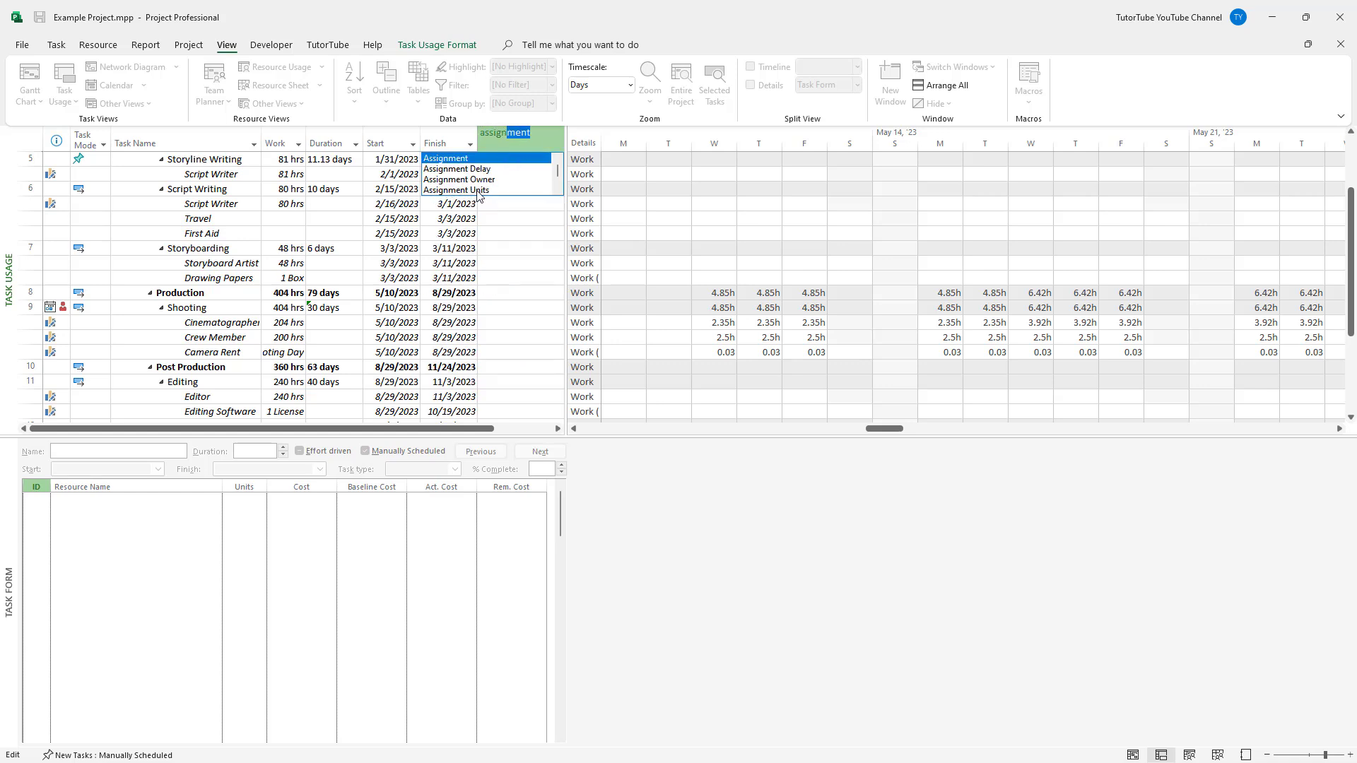
click(477, 191)
drag(565, 130, 694, 133)
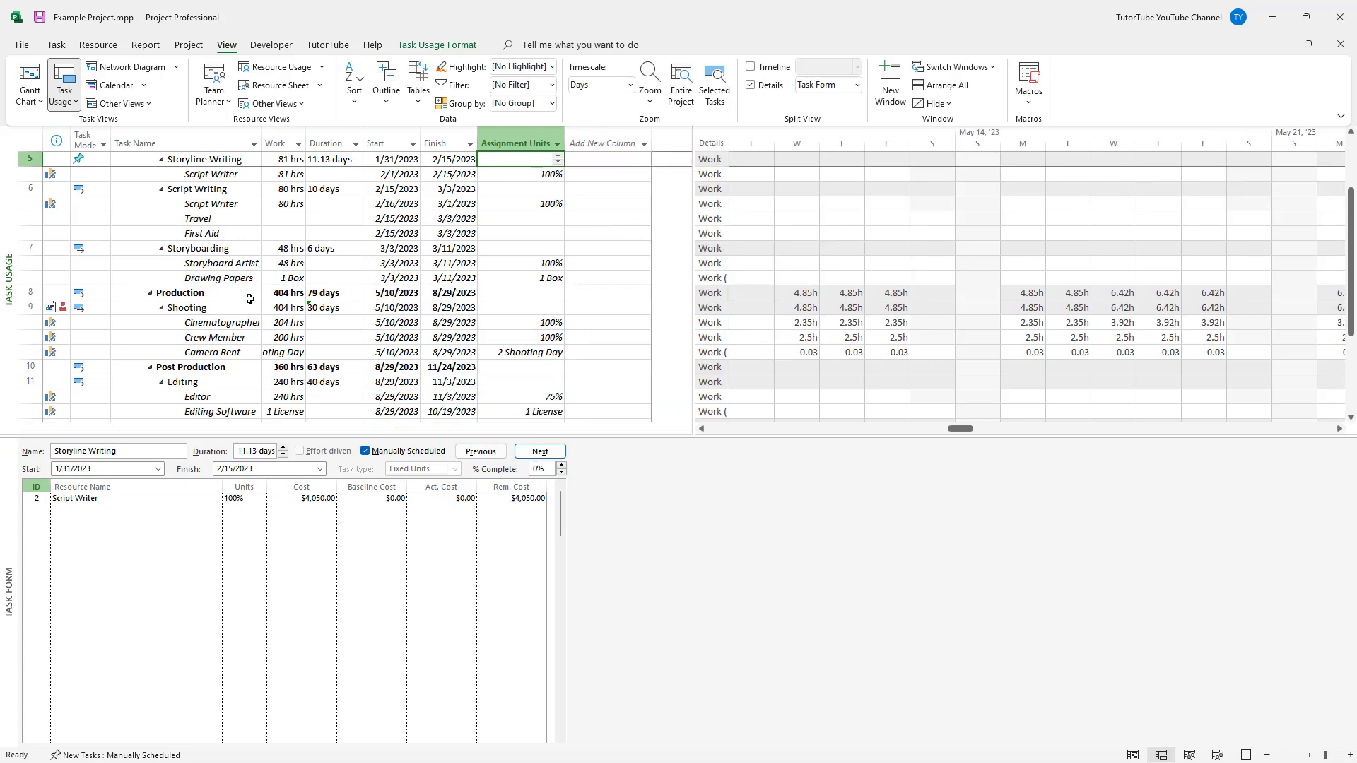
- Set the duration of the Production summary task above Shooting to 30 days
click(290, 295)
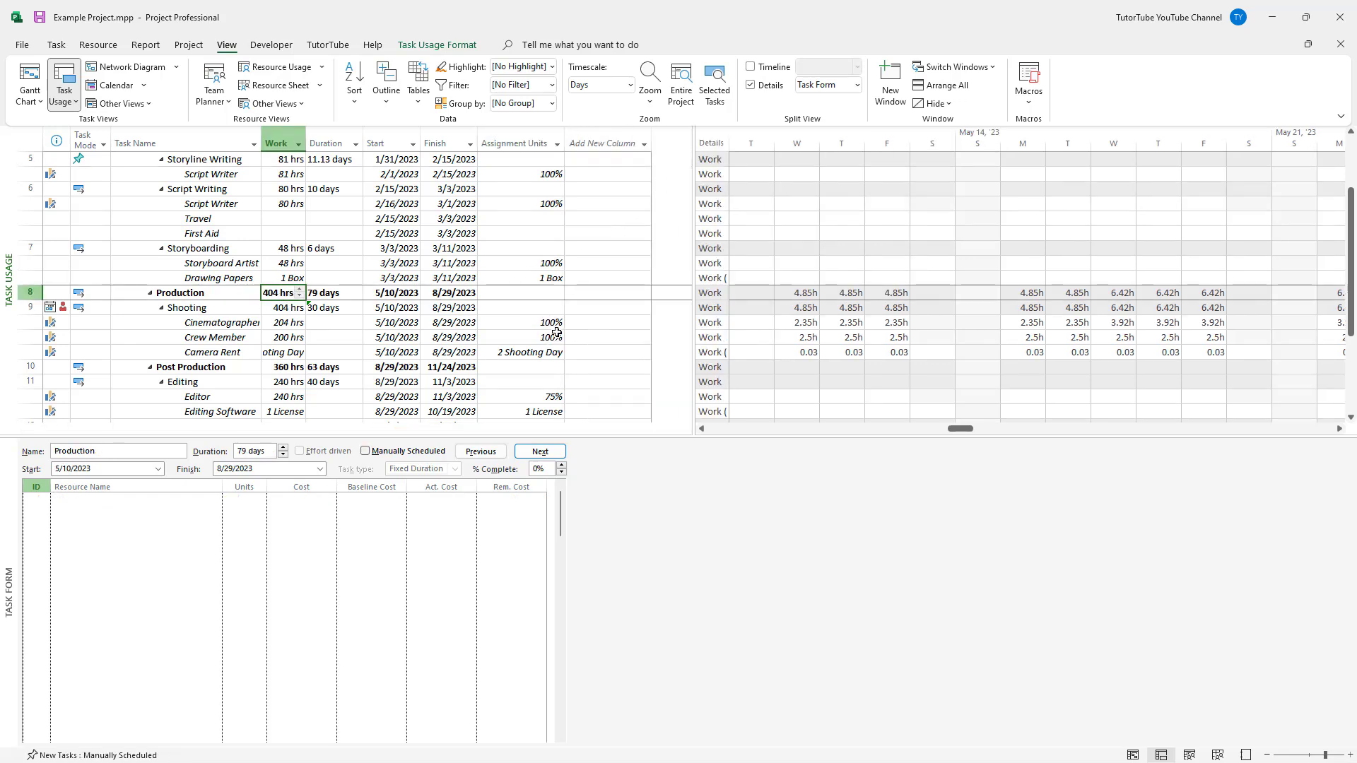
click(286, 338)
click(329, 292)
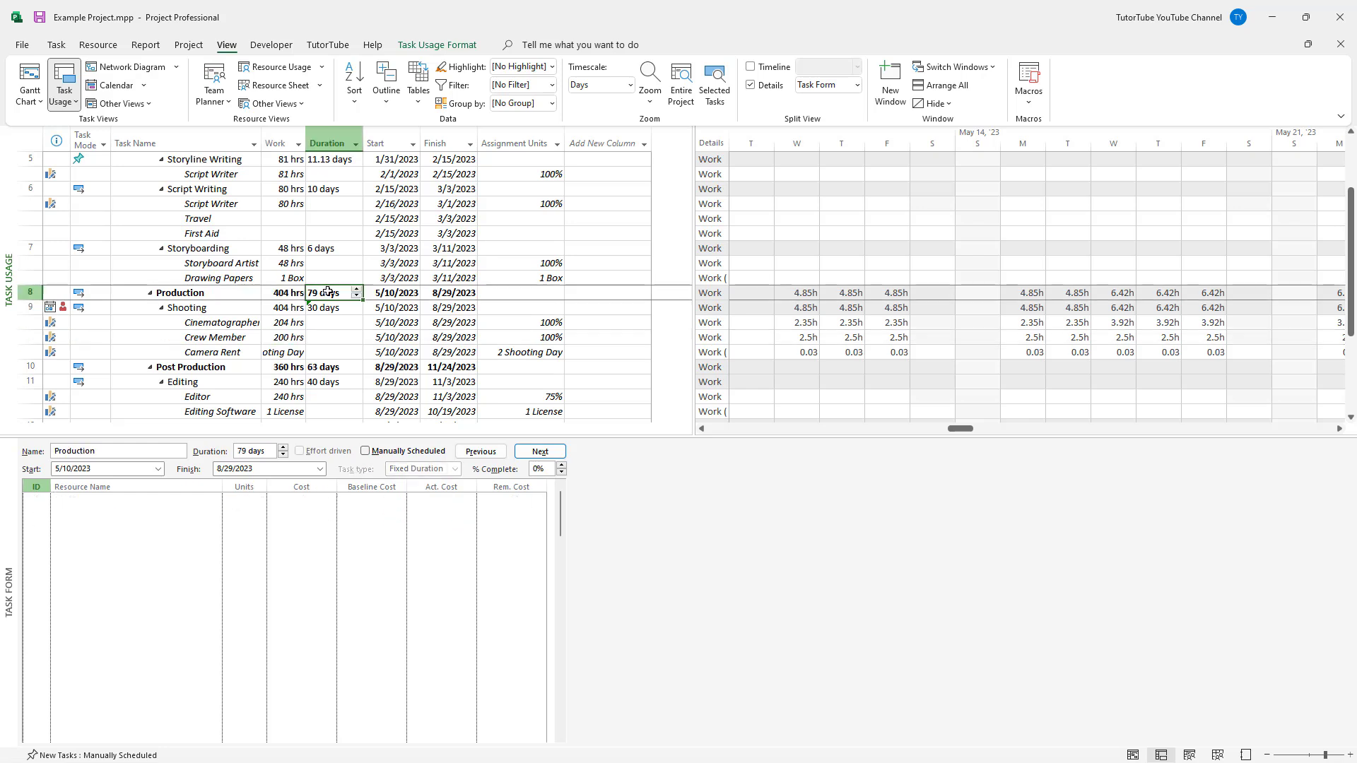
text(30)
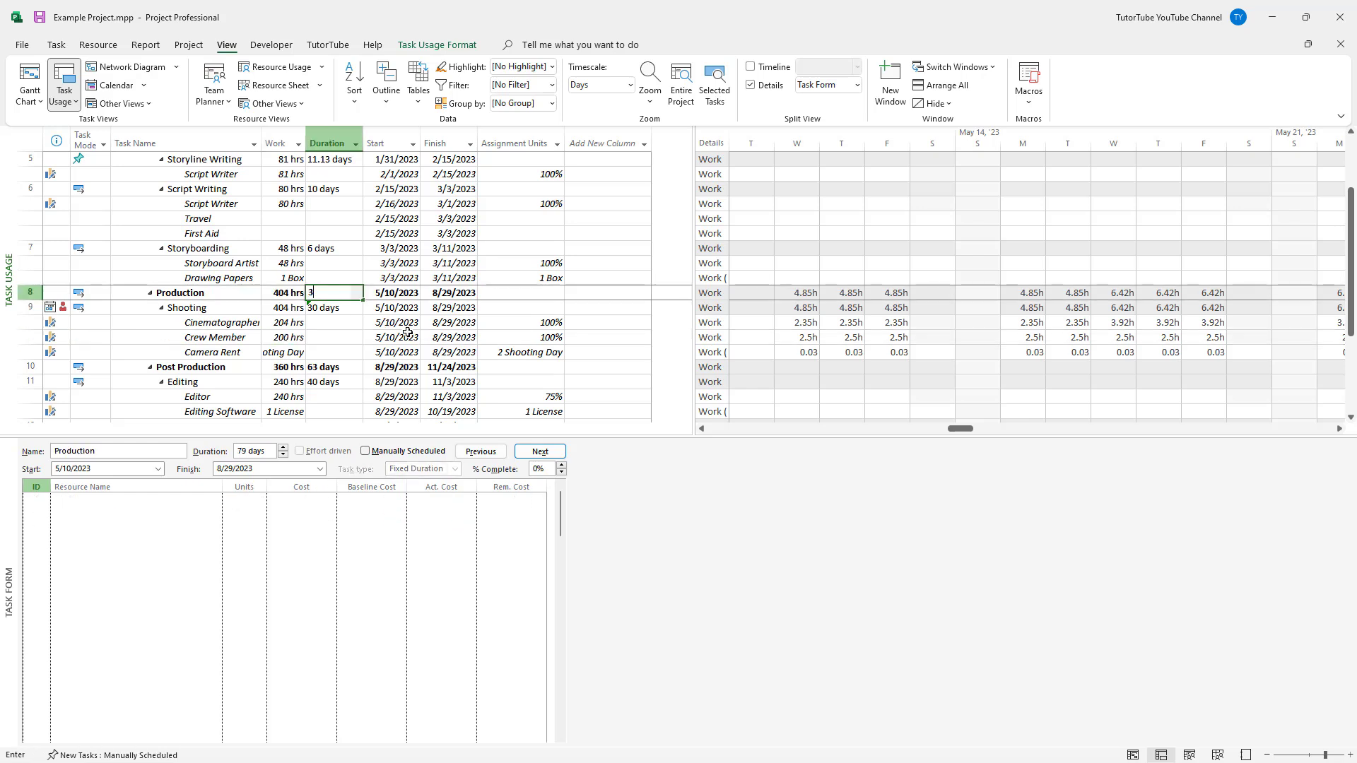
key(Return)
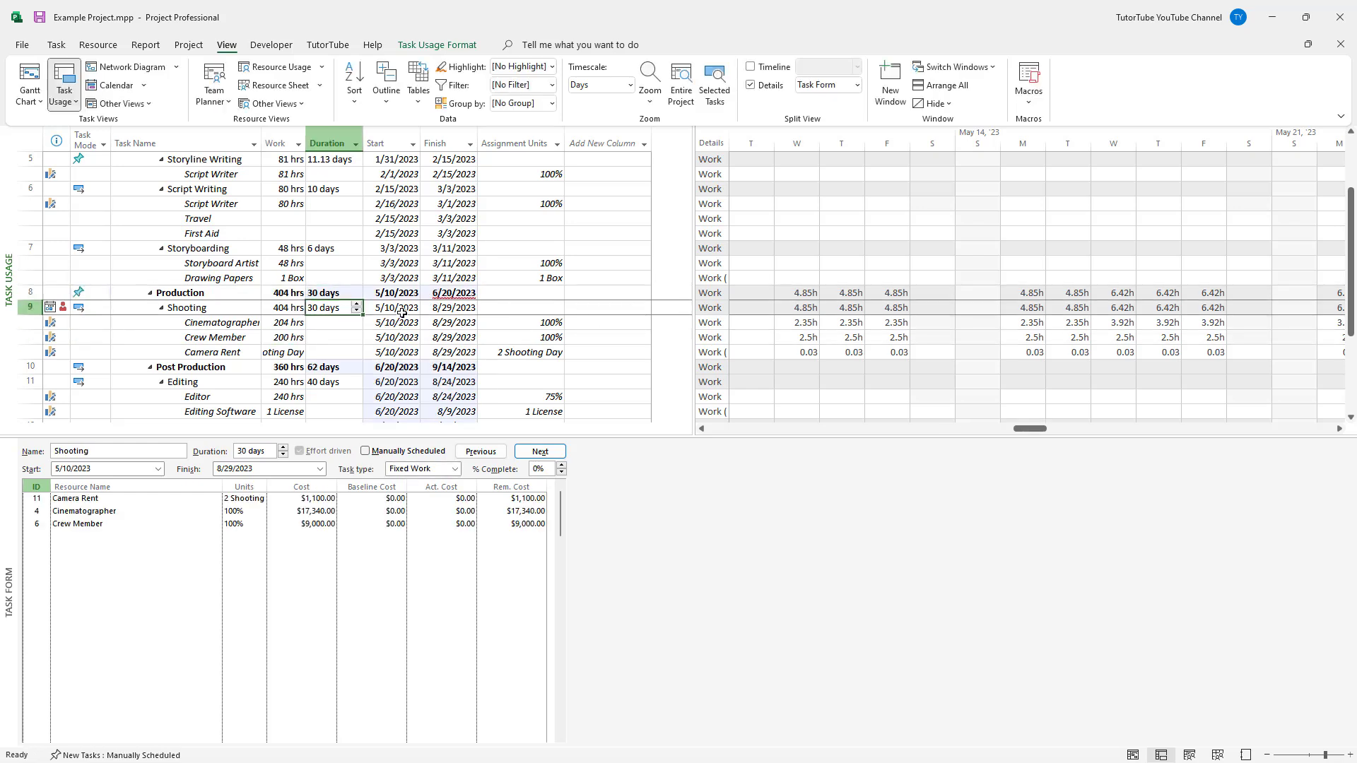
click(284, 325)
click(332, 324)
- Change the Editing task's type to Fixed Work
scroll(347, 363, down, 1)
click(338, 337)
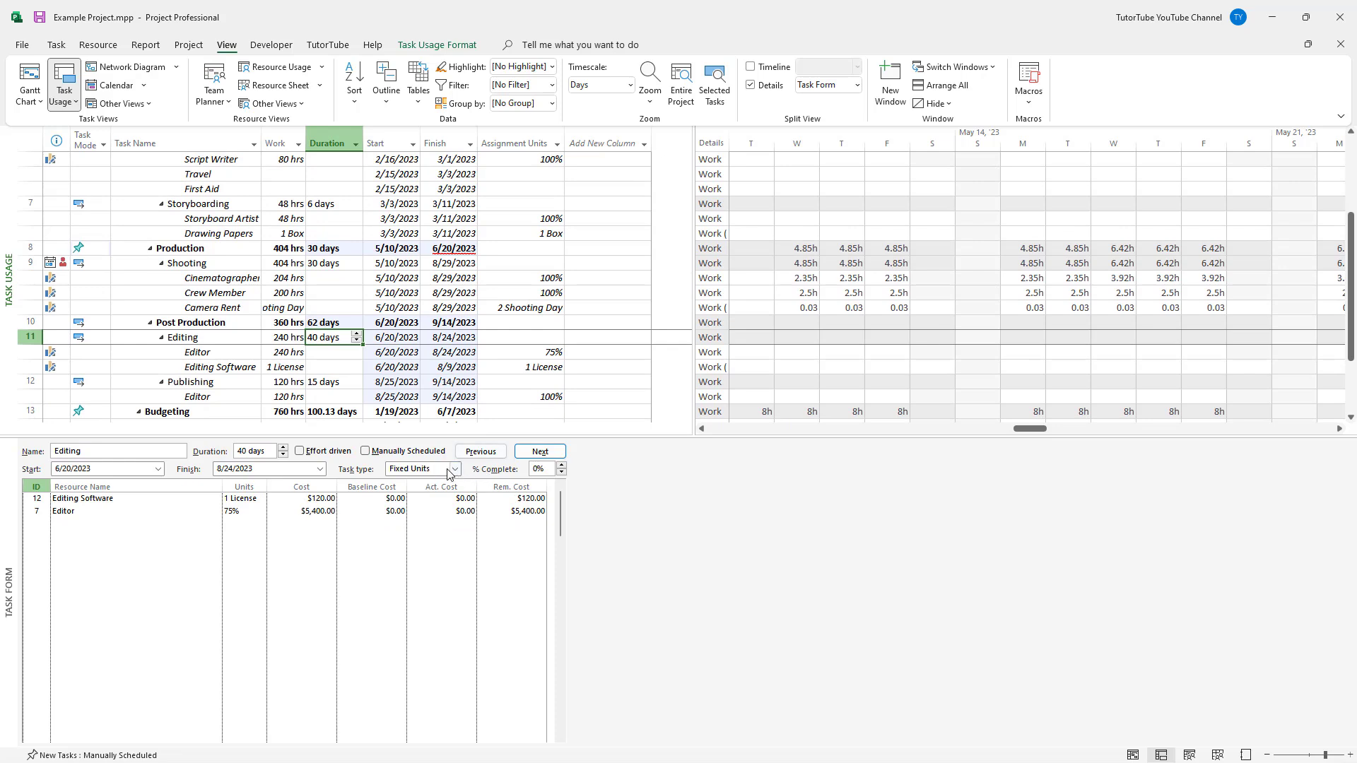
click(455, 469)
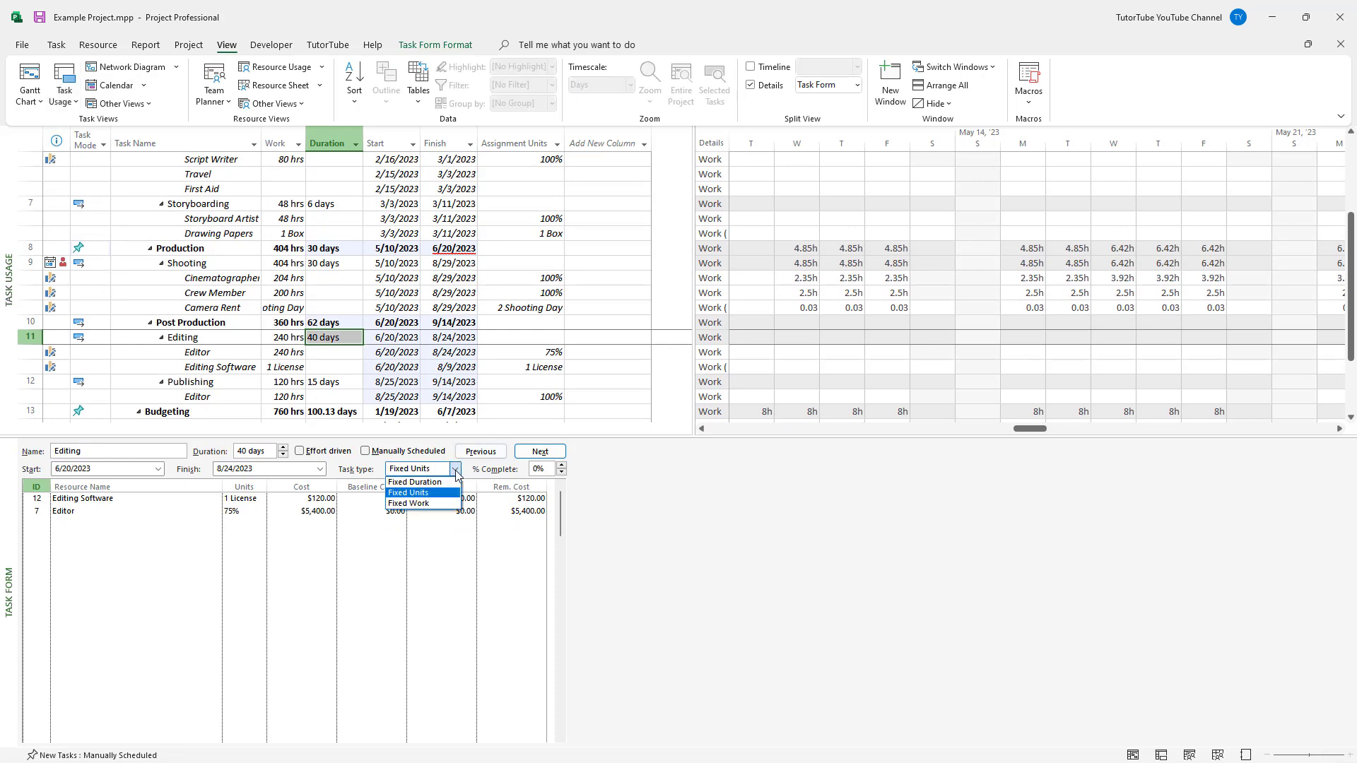
click(423, 503)
click(328, 342)
click(336, 371)
click(337, 340)
- Bring the Editing task's work hours into view in the timesheet and set its duration to 80 days
click(56, 44)
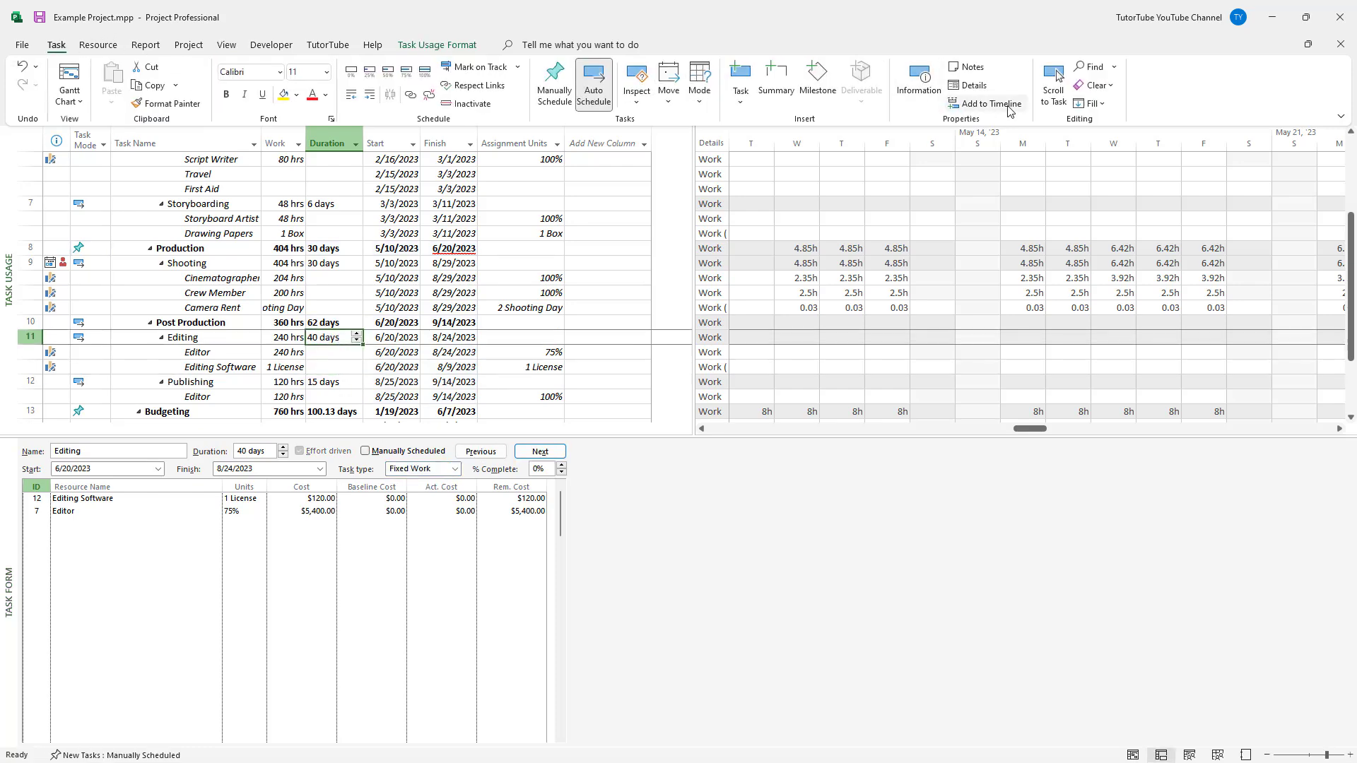
click(1054, 86)
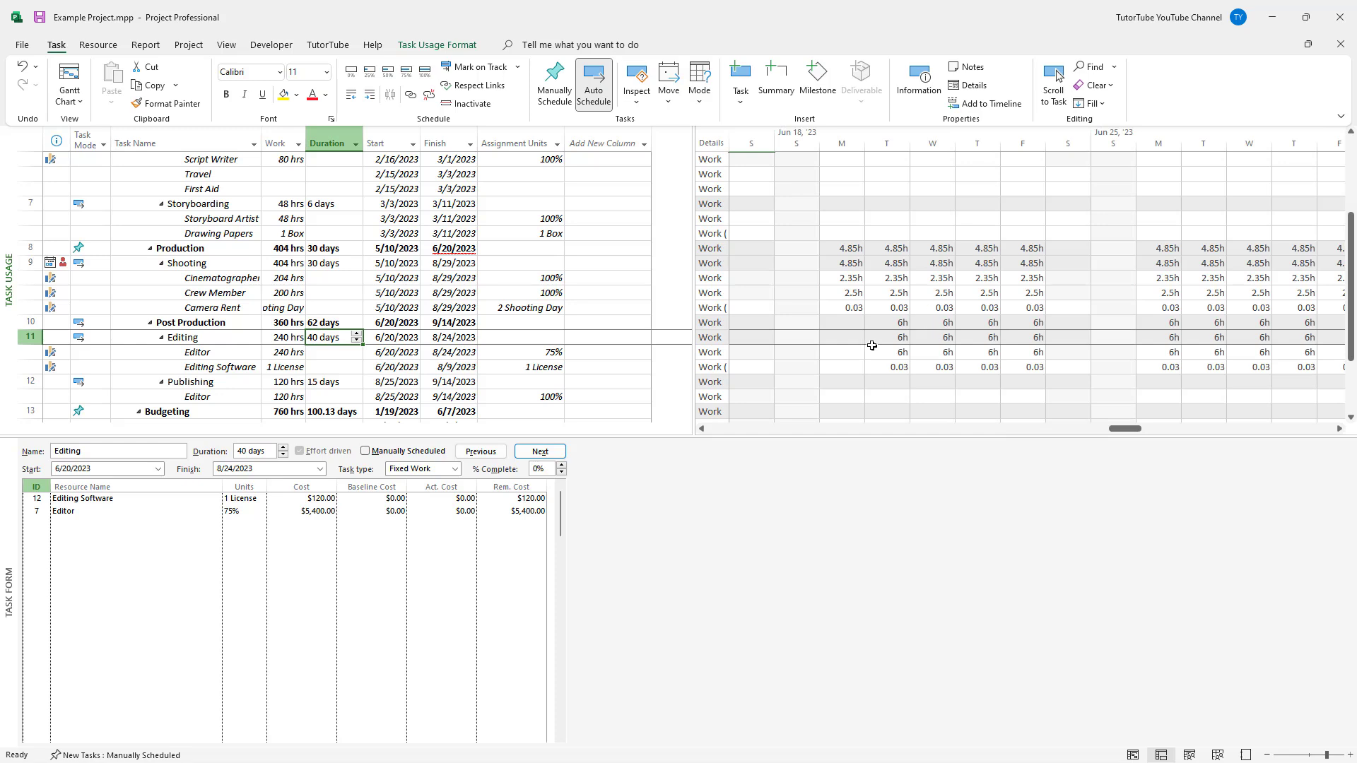
click(378, 367)
click(326, 340)
text(80)
key(Return)
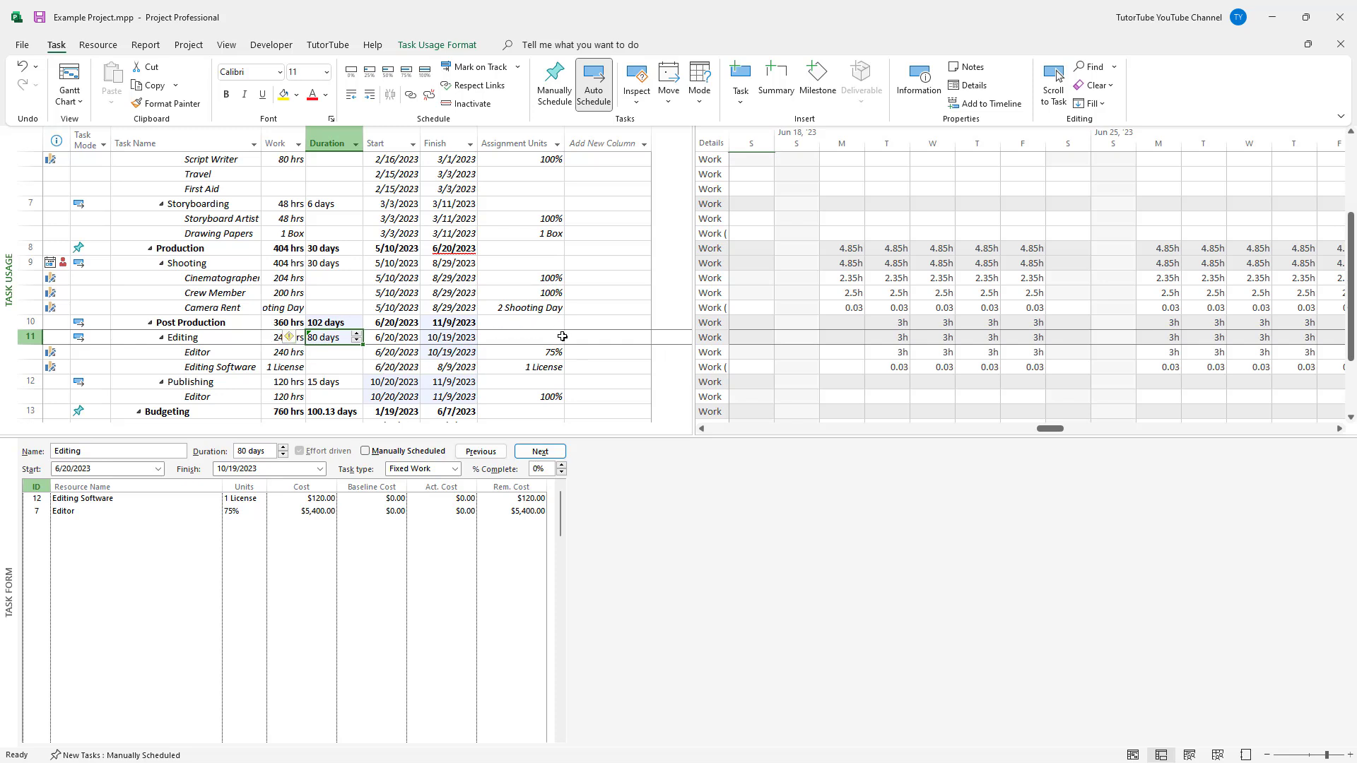
- Add a Peak column after Assignment Units and save the project
click(629, 144)
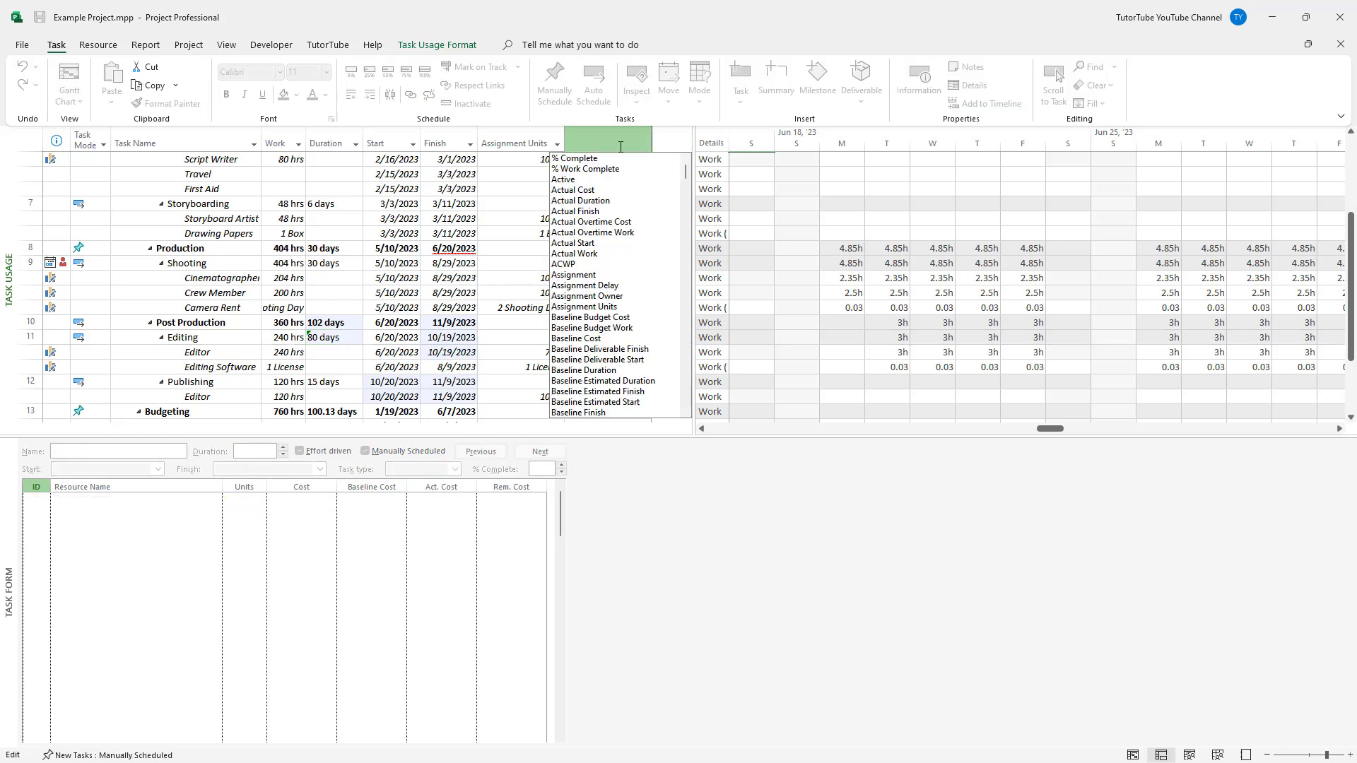
text(peak)
key(Return)
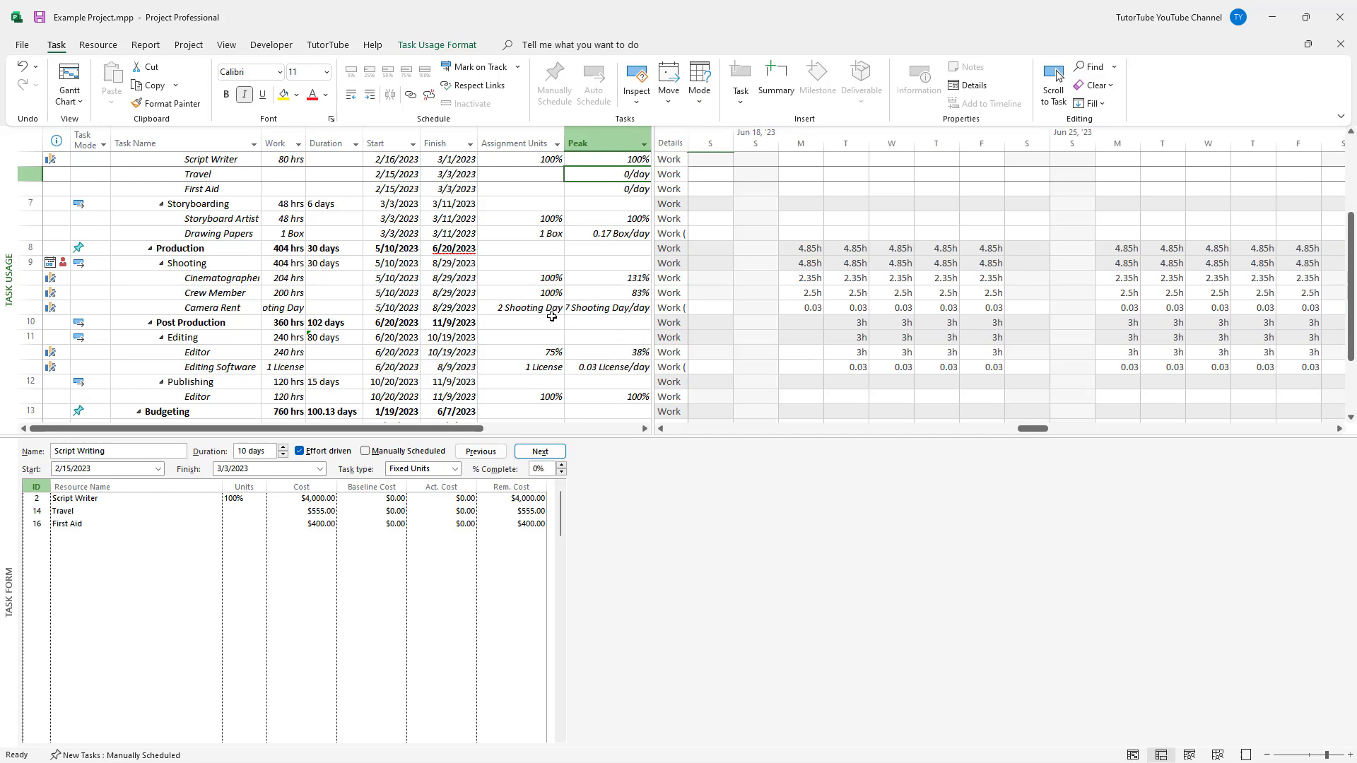
key(ctrl+s)
- Compare the Assignment Units and Peak values of the resources across the project's tasks
click(353, 323)
click(350, 335)
scroll(439, 360, up, 1)
scroll(439, 361, up, 4)
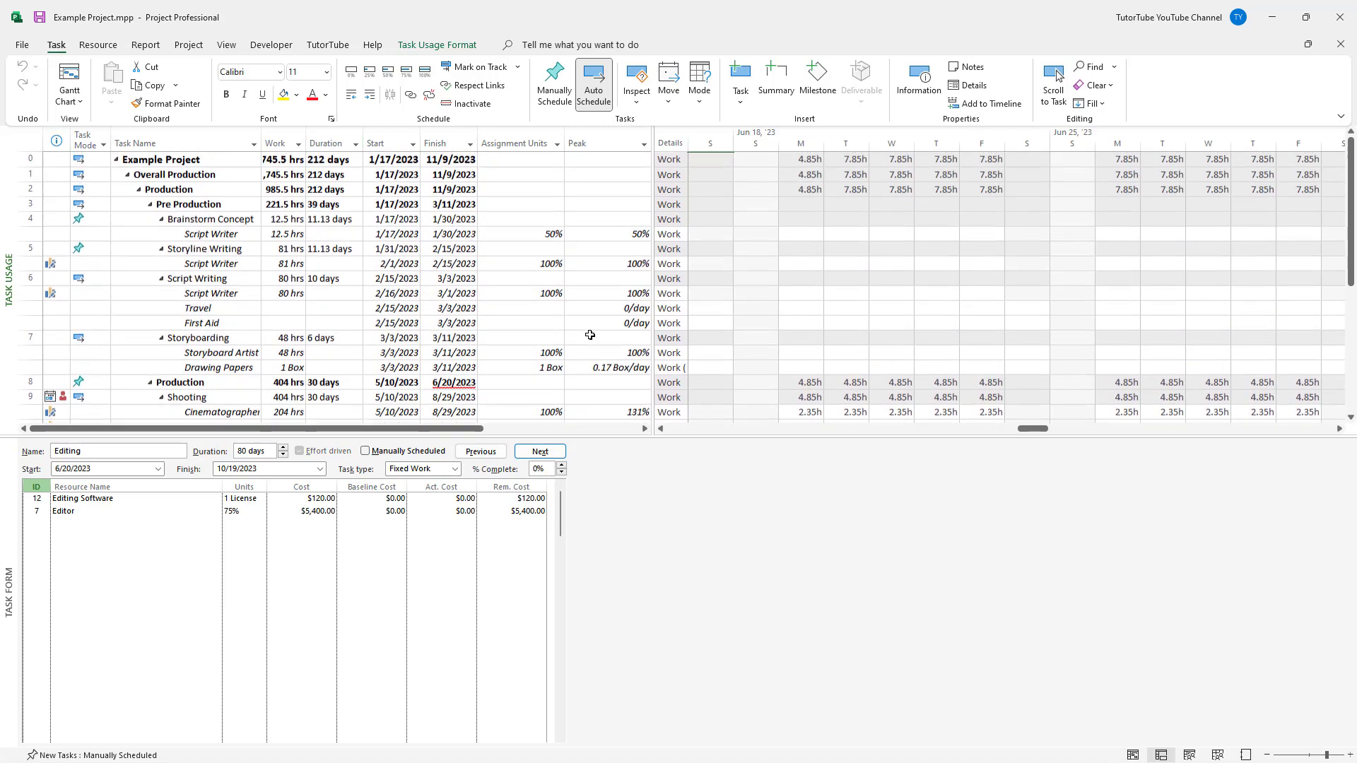
scroll(637, 368, down, 1)
scroll(591, 299, up, 1)
scroll(594, 308, down, 3)
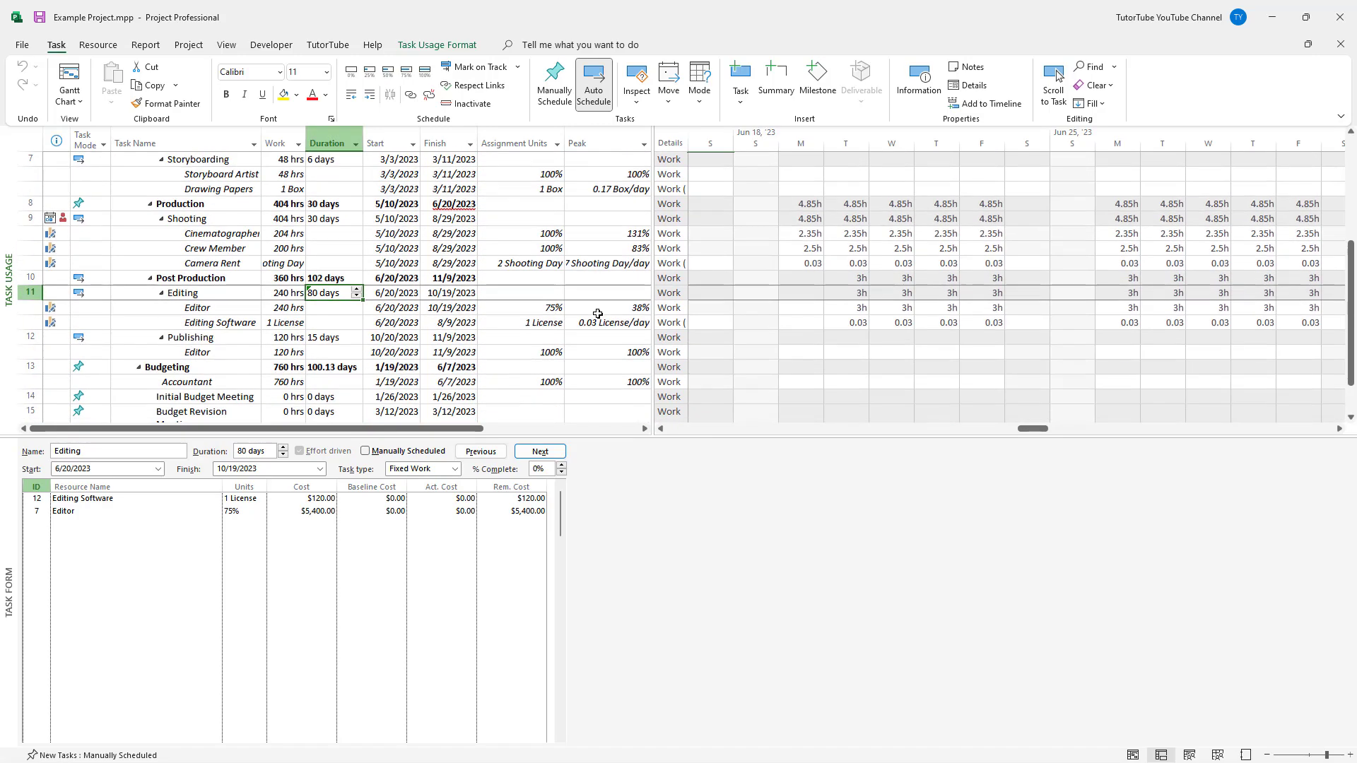
scroll(587, 309, up, 2)
click(542, 308)
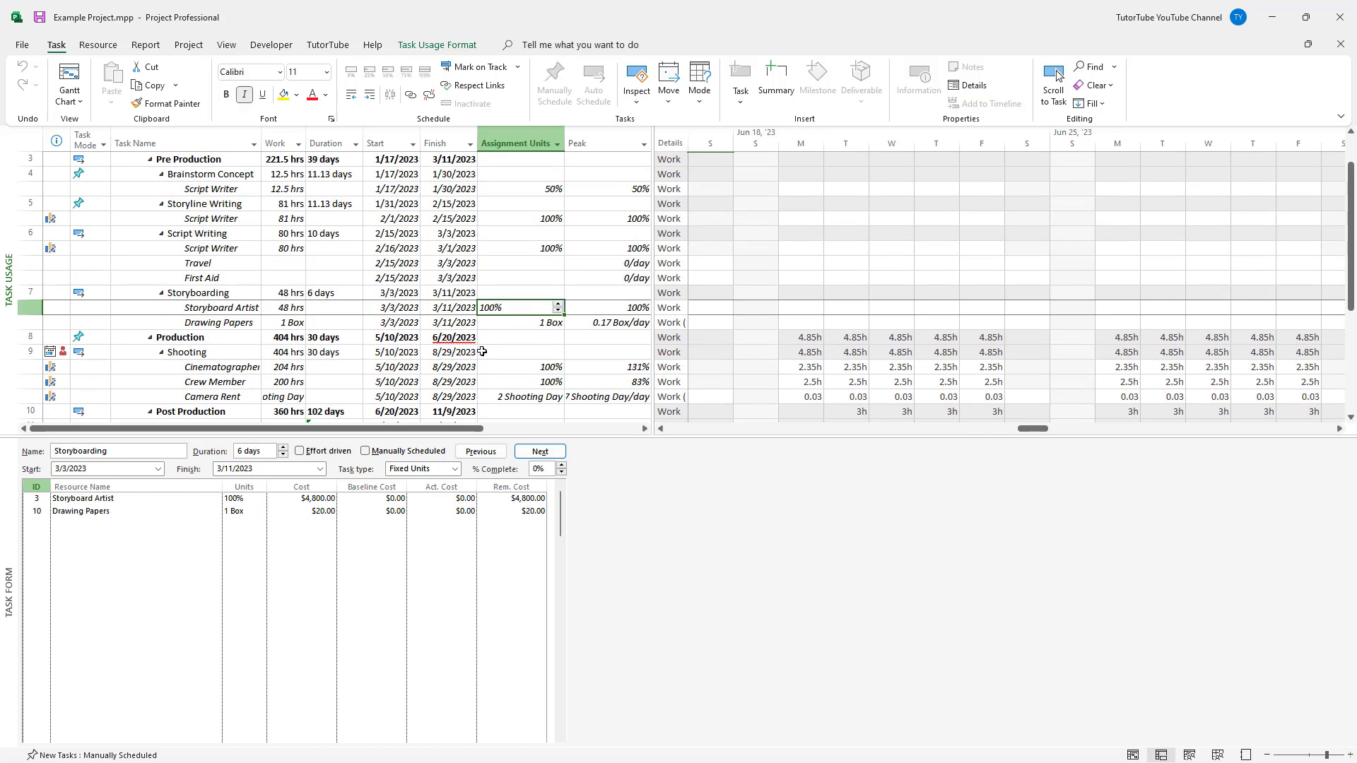
scroll(555, 337, down, 2)
scroll(555, 337, up, 1)
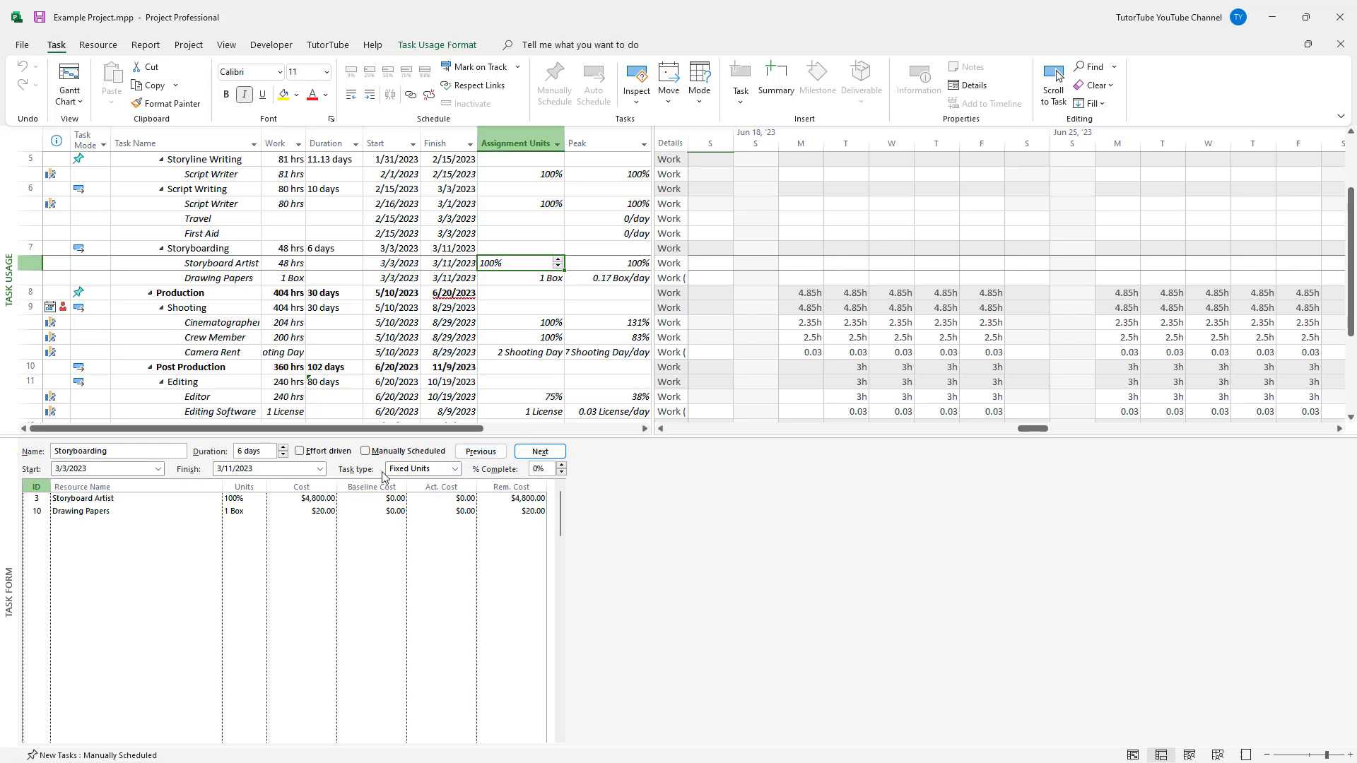
click(426, 354)
scroll(438, 348, down, 4)
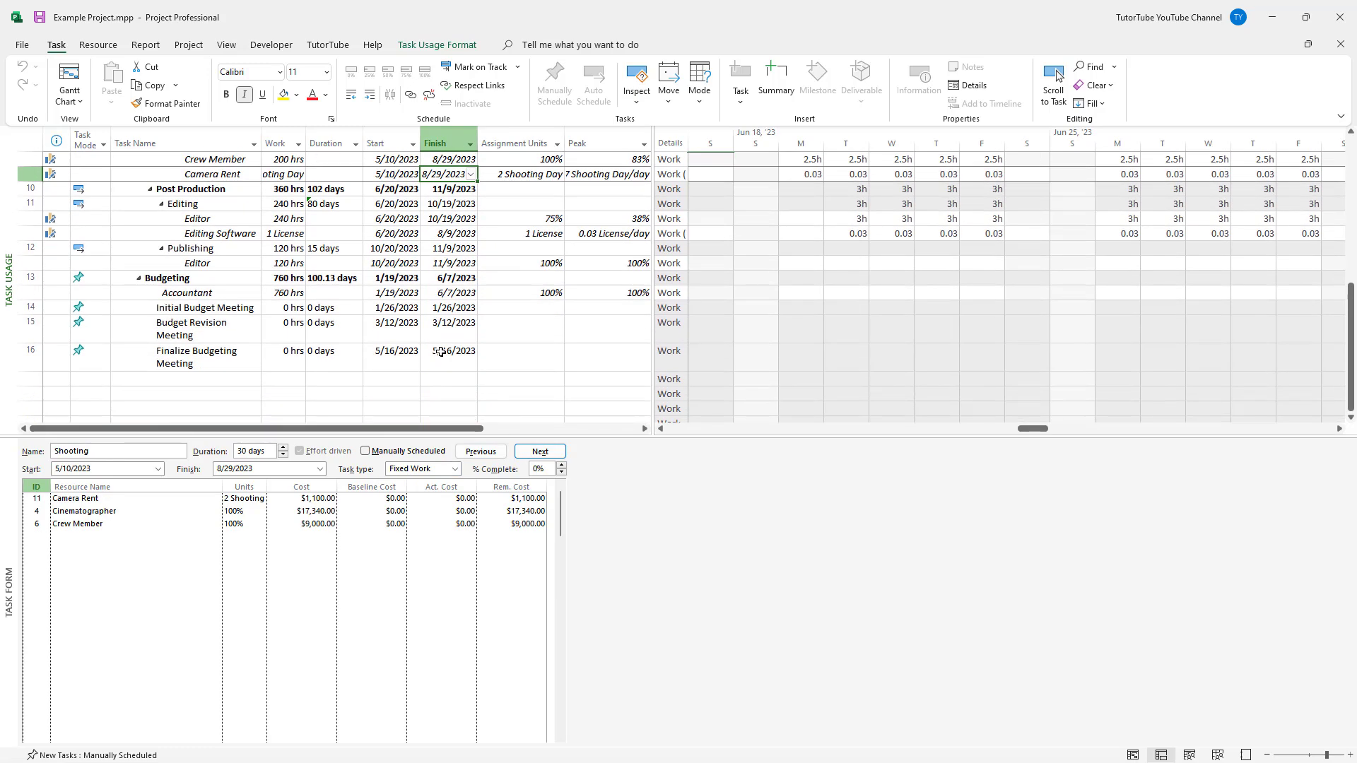
scroll(446, 350, up, 4)
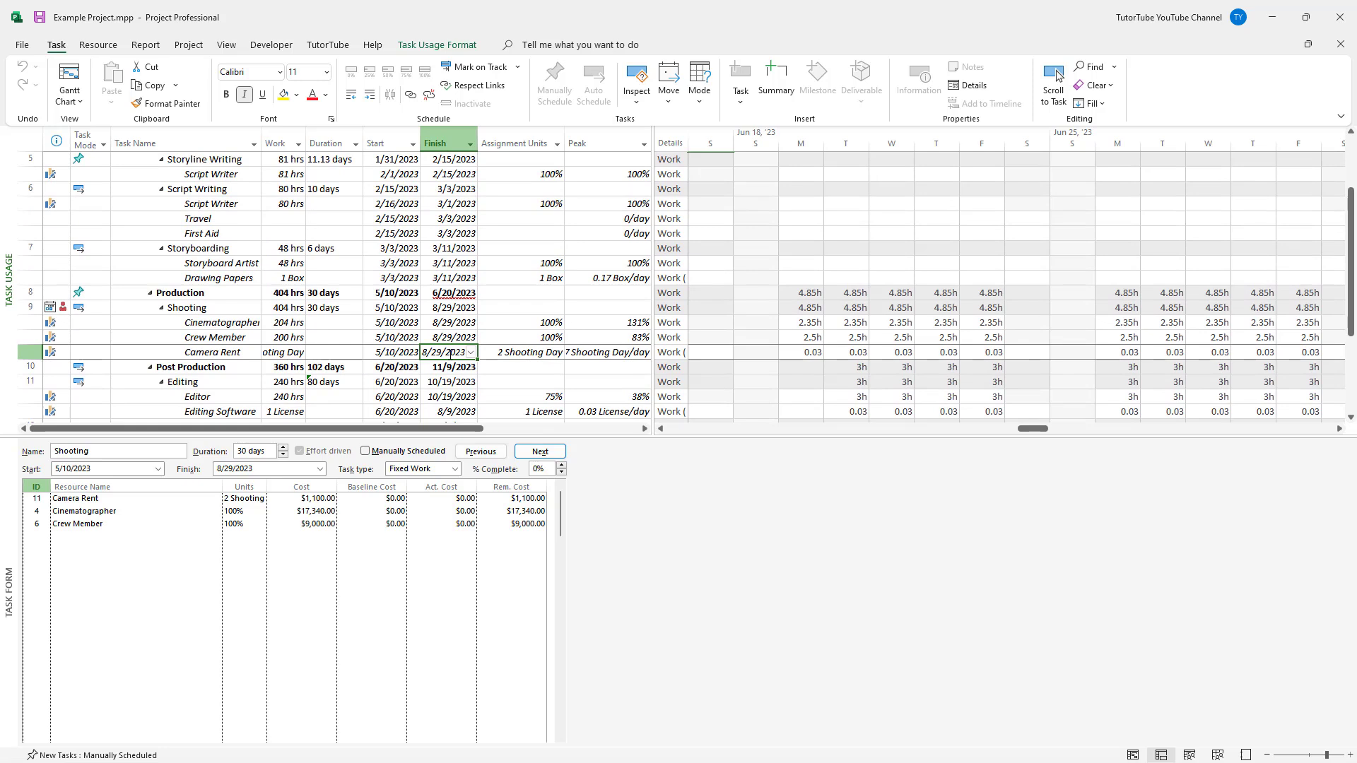